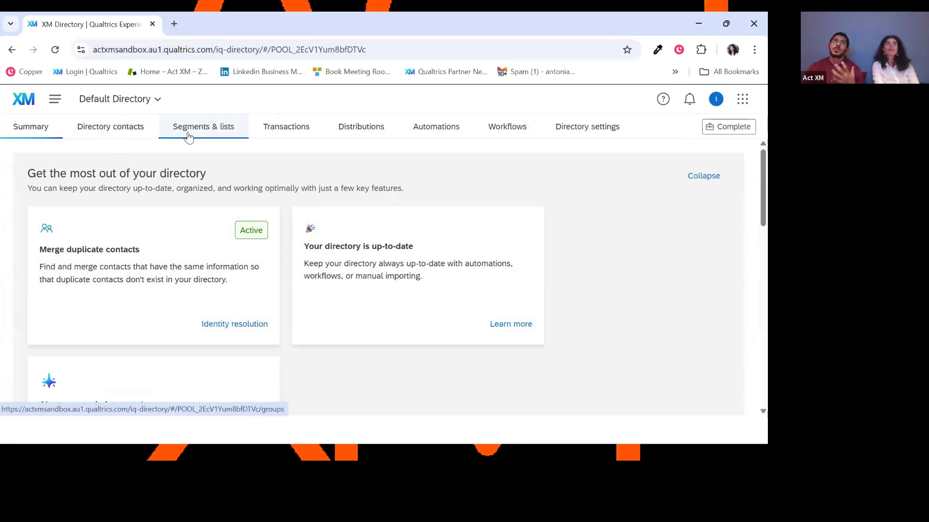
# Review the AI-generated segment suggestions for the directory, including Tech Titans of Tomorrow and High-Tech High Flyers, and hide them again.
pyautogui.click(189, 137)
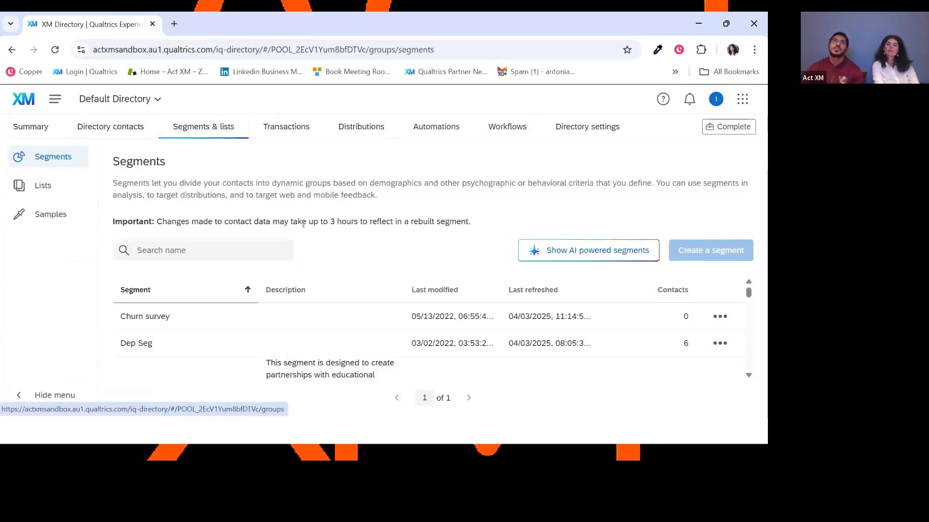
pyautogui.click(596, 257)
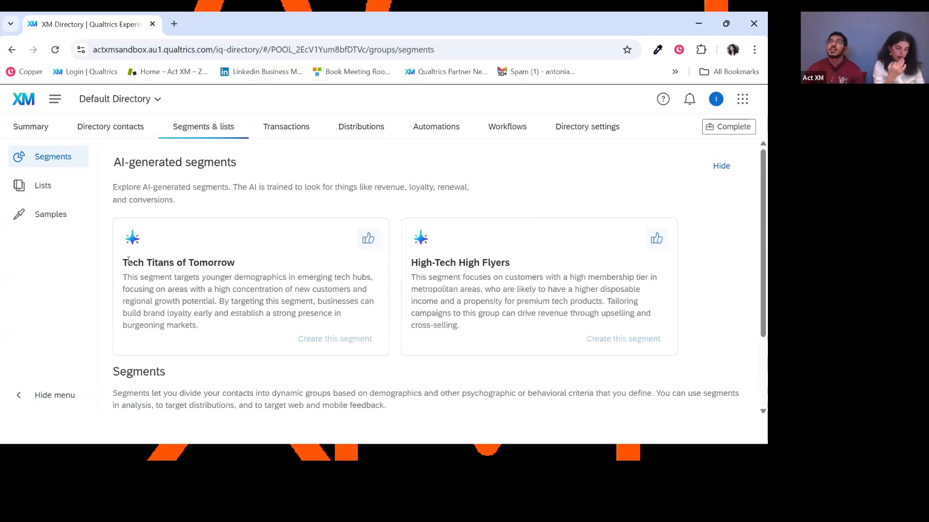
pyautogui.moveTo(128, 263); pyautogui.dragTo(228, 262)
pyautogui.moveTo(426, 263); pyautogui.dragTo(501, 264)
pyautogui.scroll(-1, 535, 265)
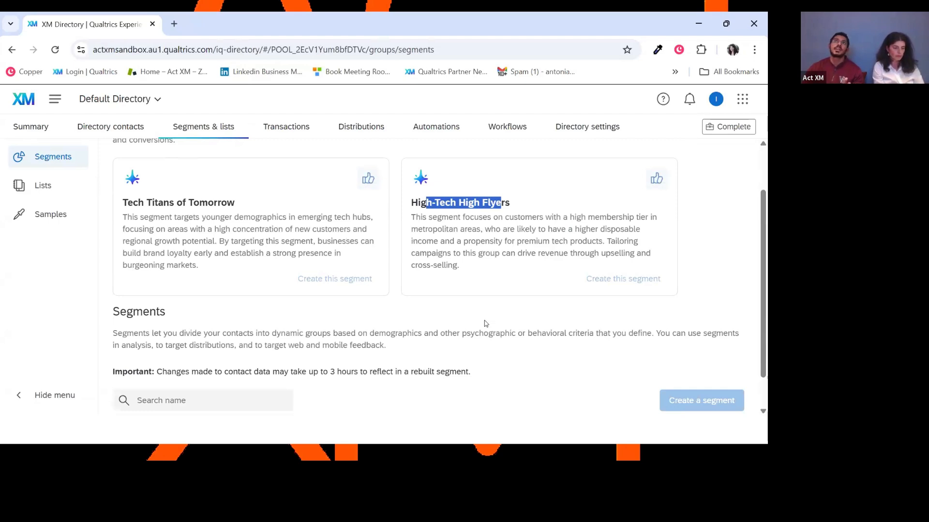
pyautogui.scroll(-1, 487, 312)
pyautogui.scroll(-1, 487, 312)
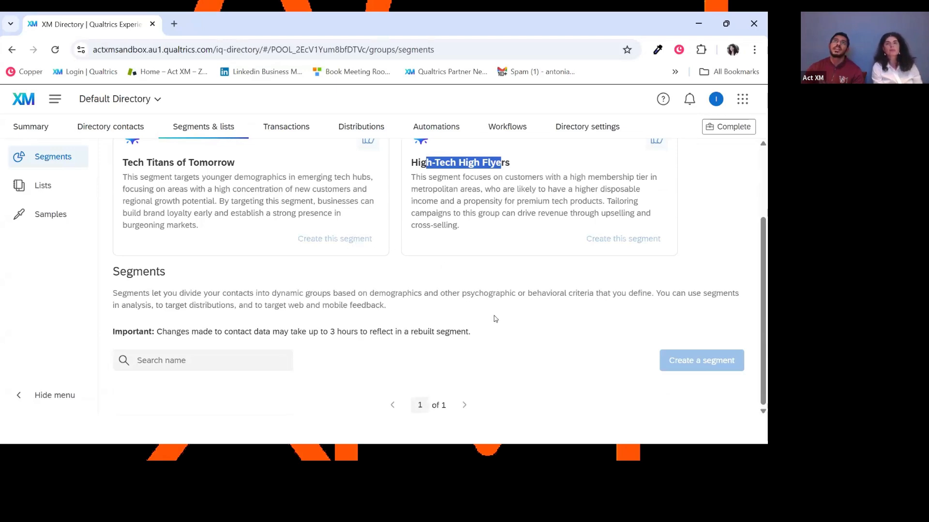
pyautogui.scroll(3, 494, 318)
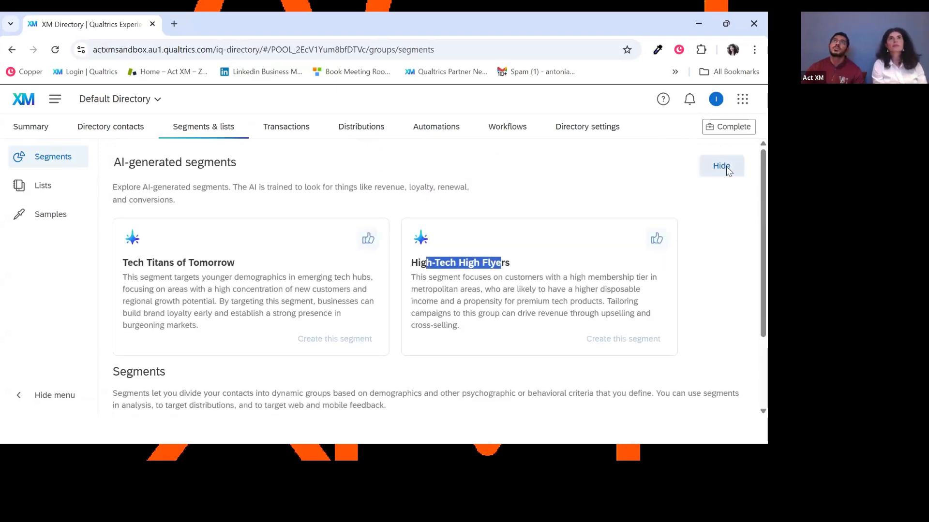
pyautogui.click(721, 166)
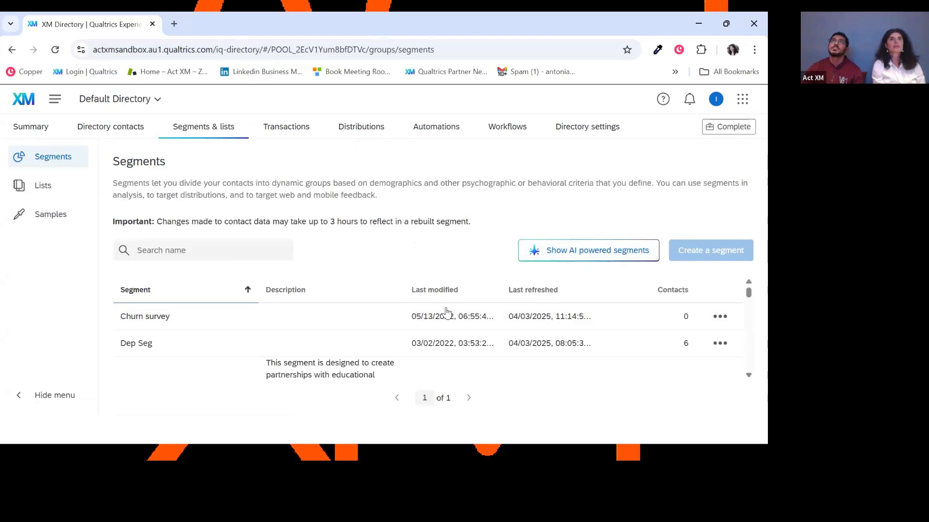
# Examine the High Risk segment's description and its full set of filter criteria, and leave without saving.
pyautogui.scroll(-5, 446, 315)
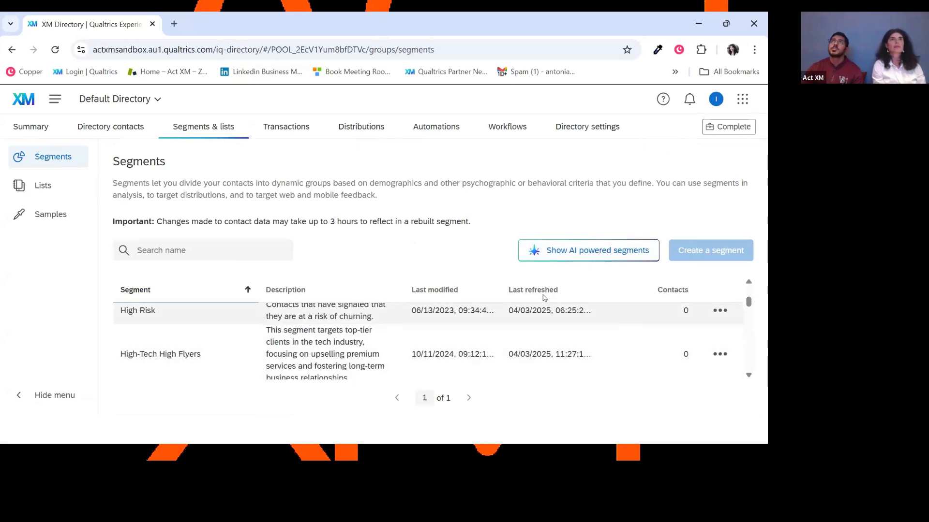
pyautogui.click(720, 310)
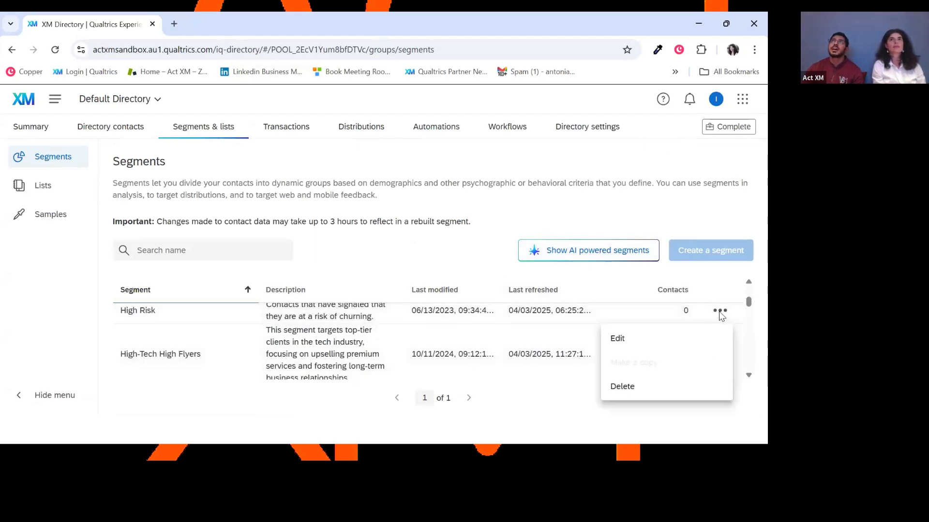
pyautogui.click(648, 341)
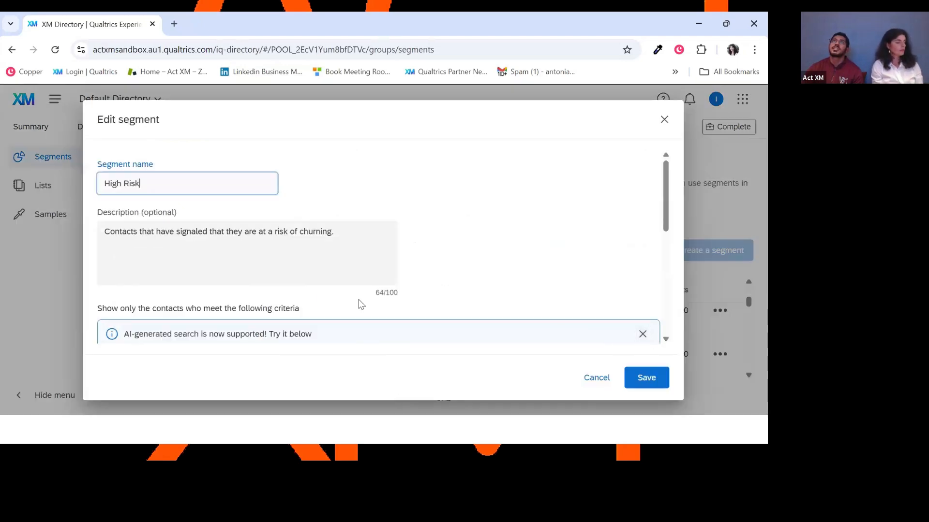
pyautogui.scroll(-4, 400, 248)
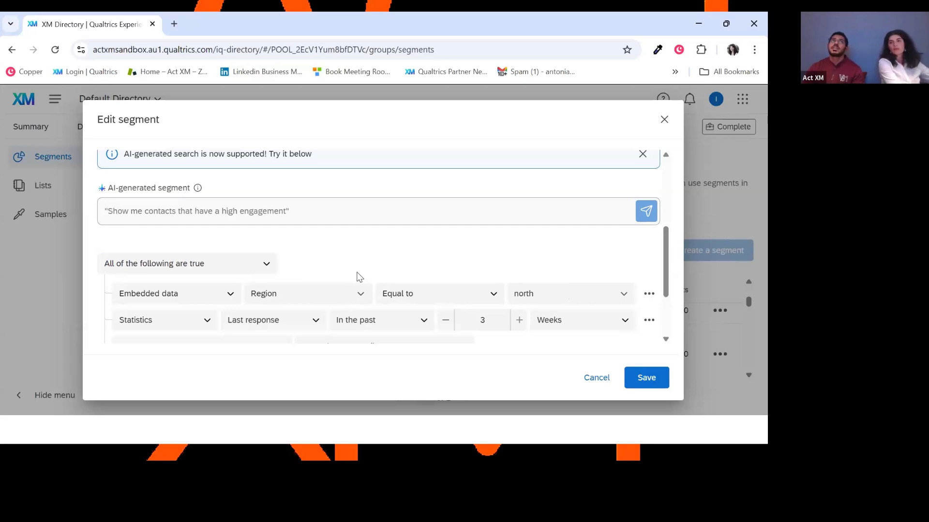
pyautogui.scroll(-1, 399, 272)
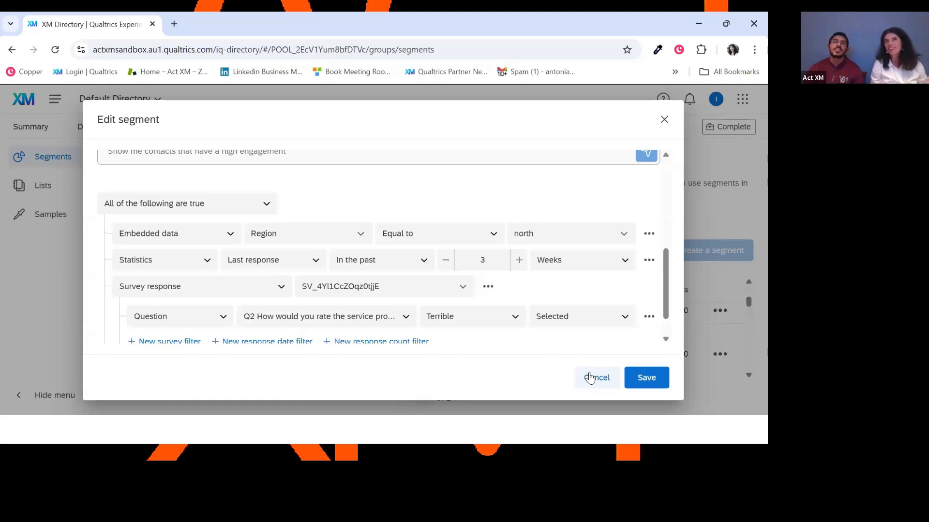
pyautogui.scroll(-2, 566, 333)
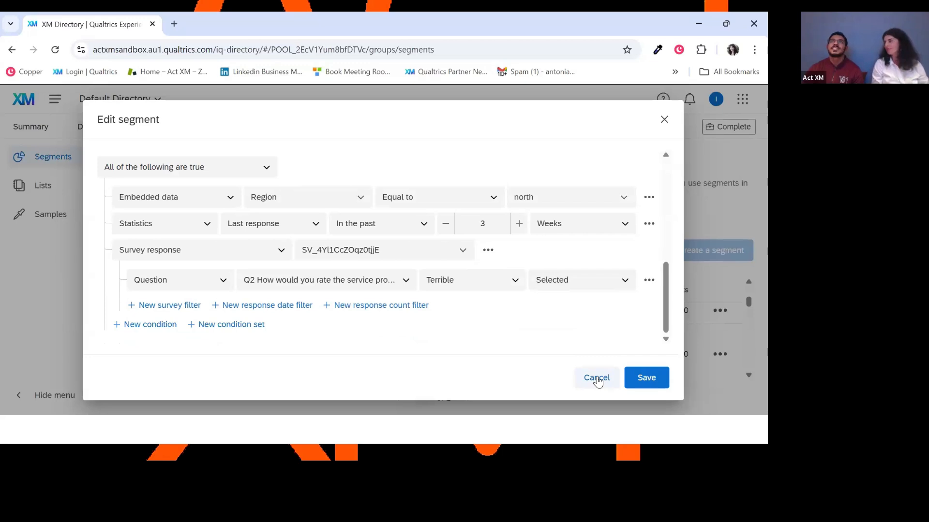
pyautogui.click(597, 379)
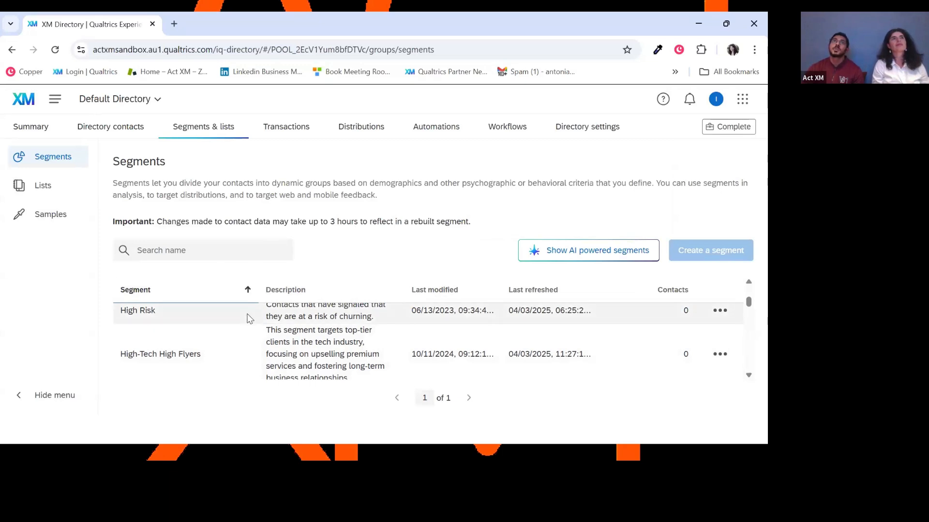
# Go to the Workflows area and open the folder of stand-alone workflows.
pyautogui.click(56, 107)
pyautogui.click(111, 243)
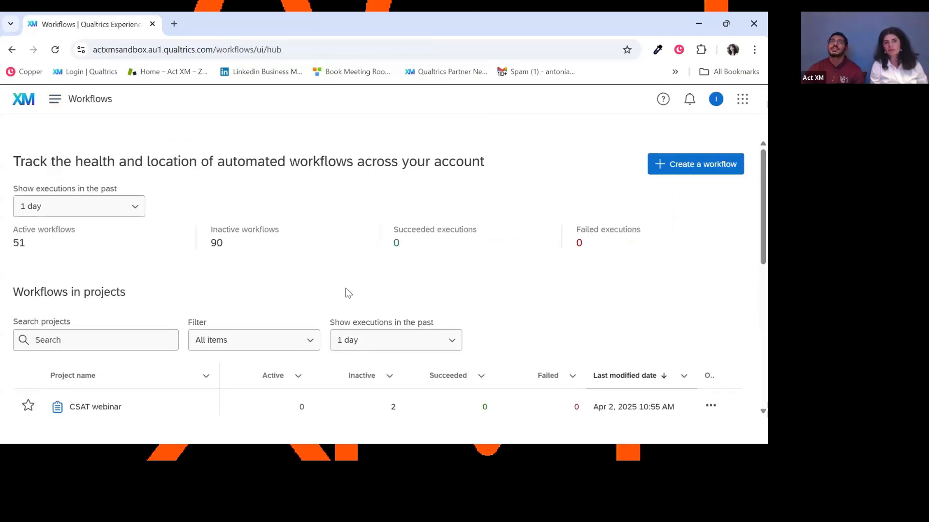
pyautogui.scroll(-3, 359, 278)
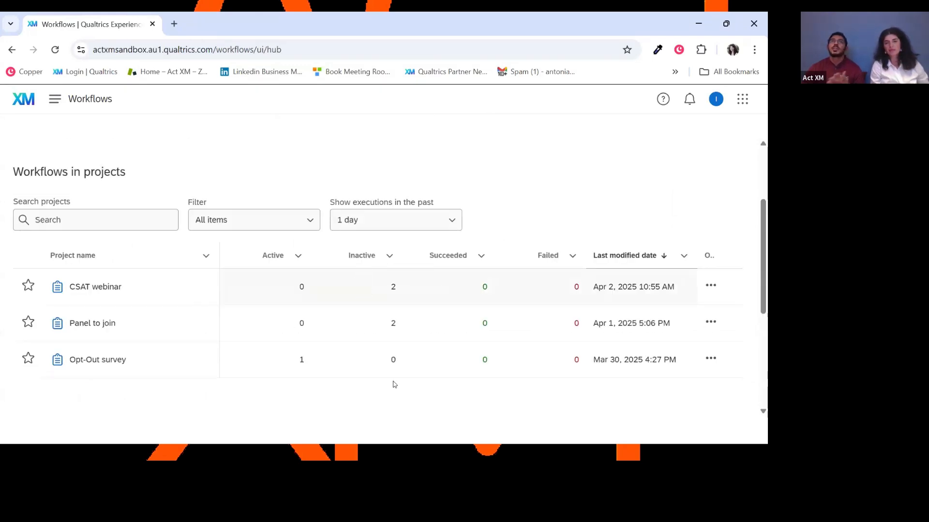
pyautogui.scroll(-5, 394, 398)
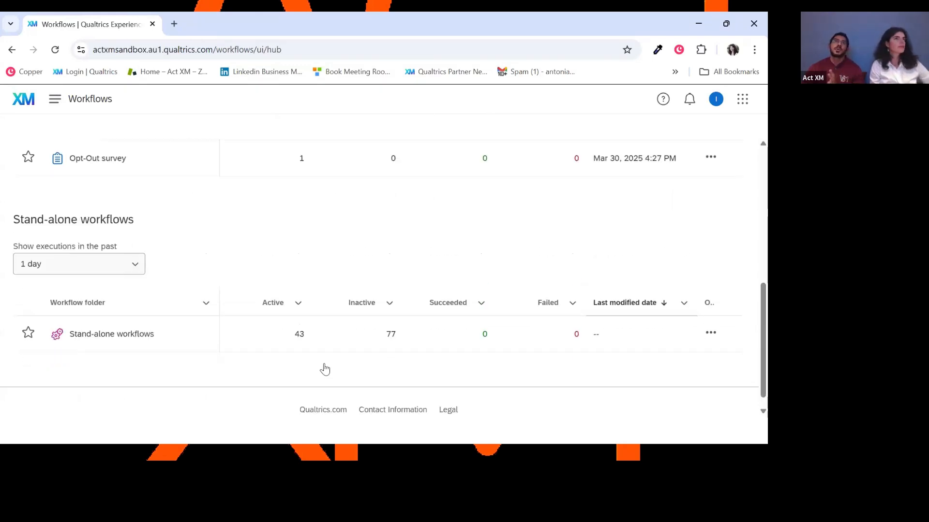
pyautogui.click(148, 327)
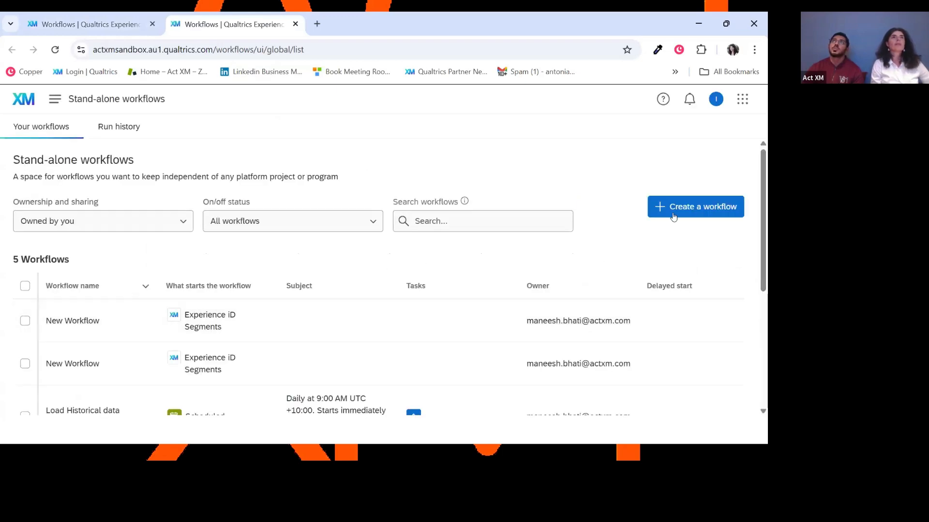
# Create a workflow from scratch that starts when an event is received, using the Experience iD Segments extension.
pyautogui.click(674, 215)
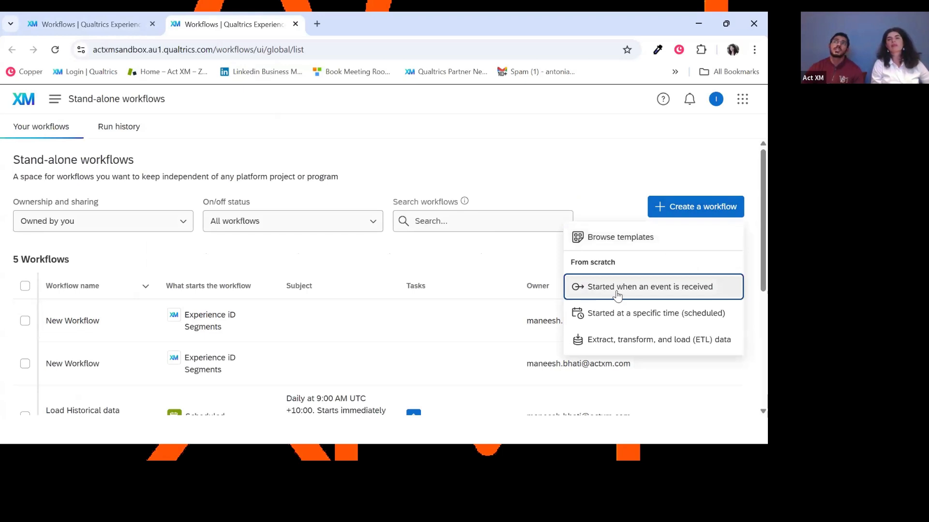
pyautogui.click(617, 293)
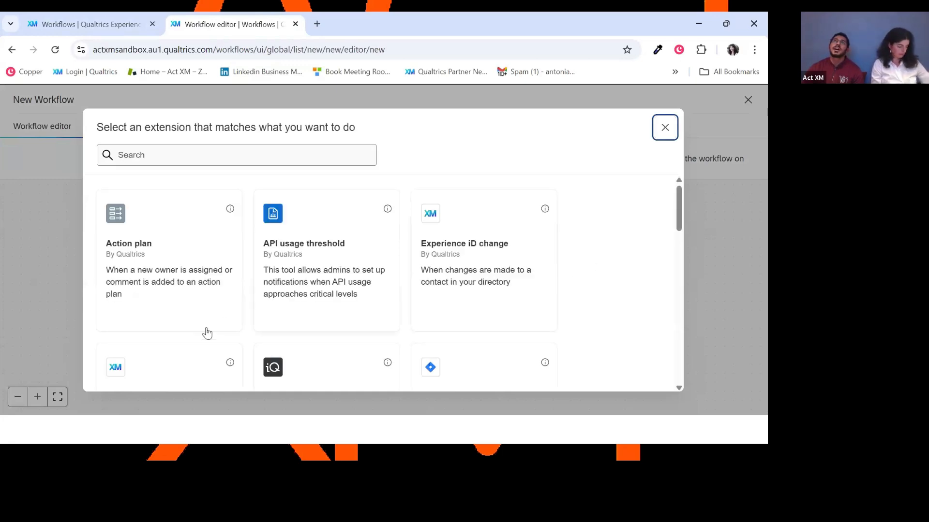
pyautogui.scroll(-3, 205, 334)
pyautogui.click(180, 311)
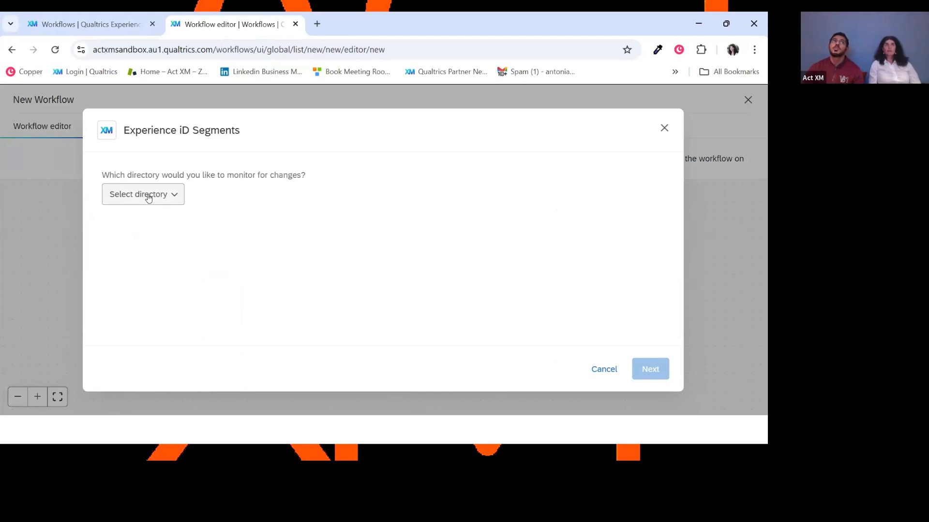
# Set the event to monitor the High Risk segment in the Default directory for changes.
pyautogui.click(148, 196)
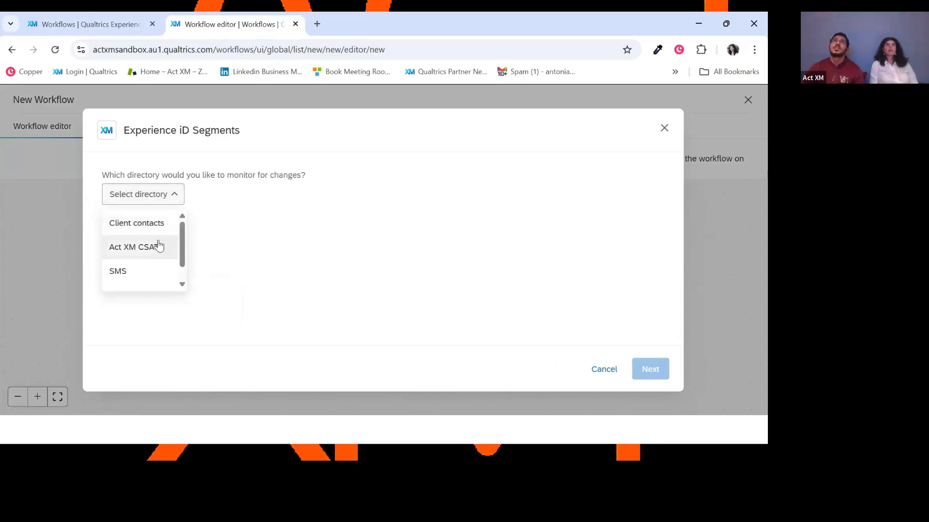
pyautogui.scroll(-2, 159, 247)
pyautogui.click(152, 280)
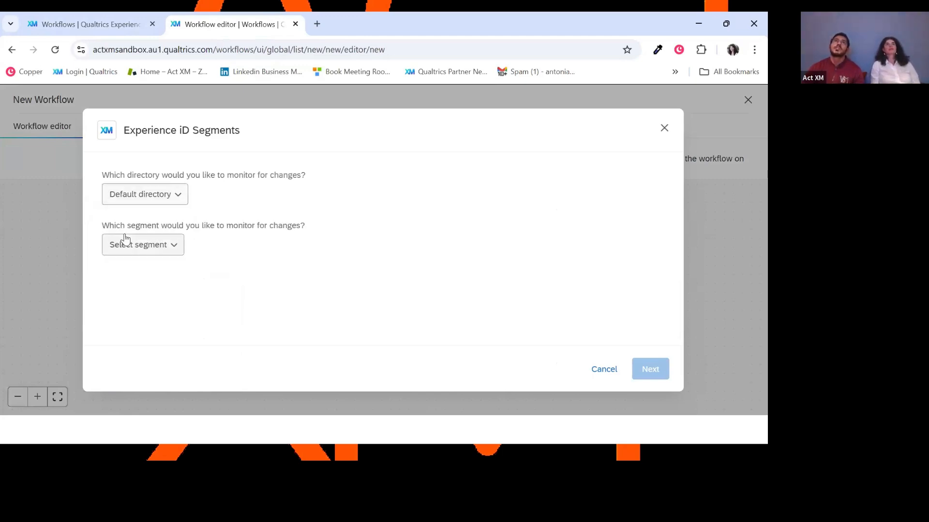
pyautogui.click(145, 246)
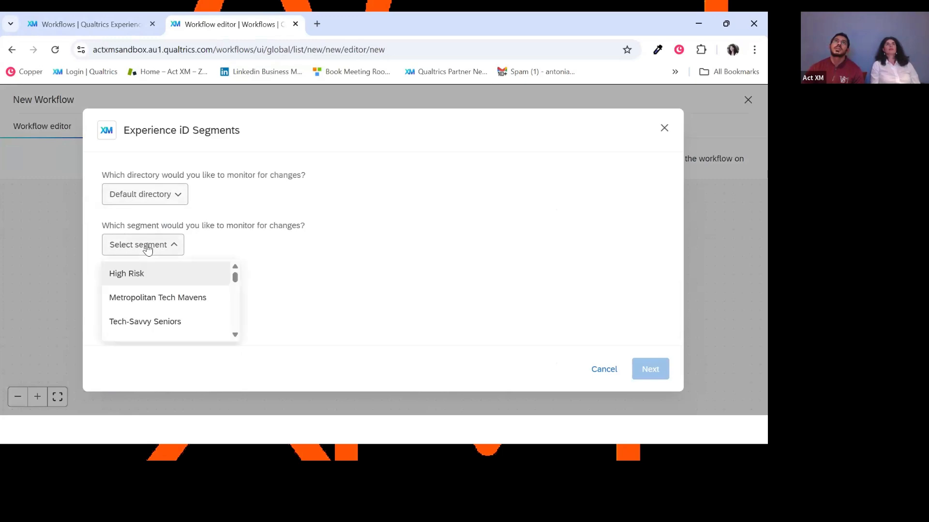
pyautogui.click(151, 274)
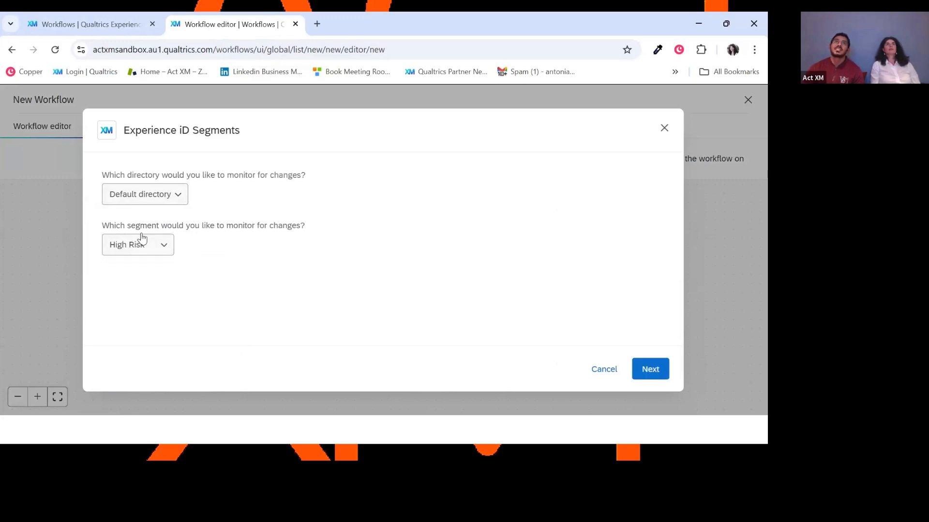
pyautogui.click(655, 380)
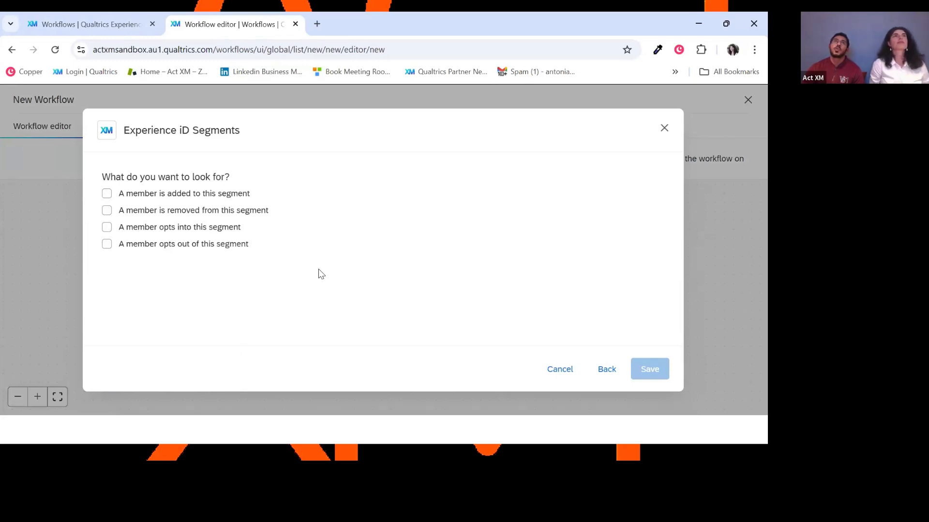
# Trigger the workflow when a member is added to this segment, save the event and dismiss the recommendation to move the workflow.
pyautogui.click(138, 194)
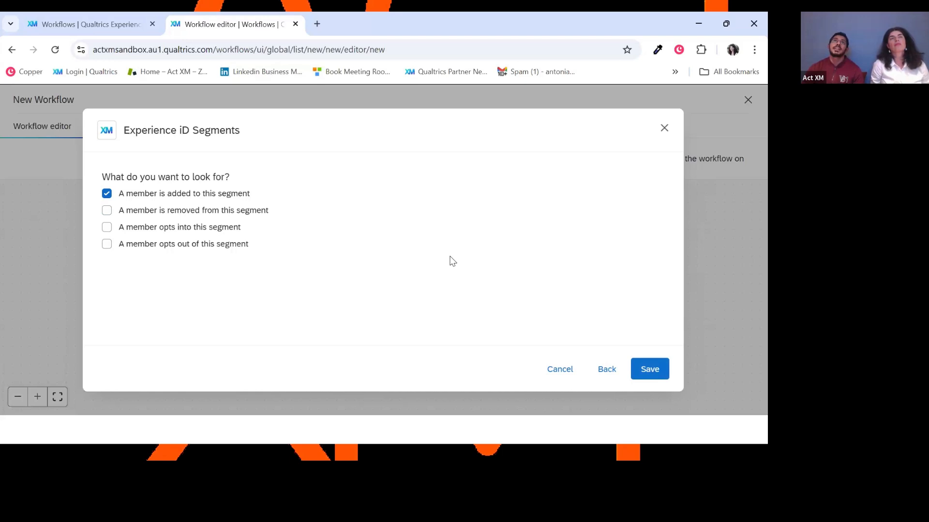
pyautogui.click(651, 372)
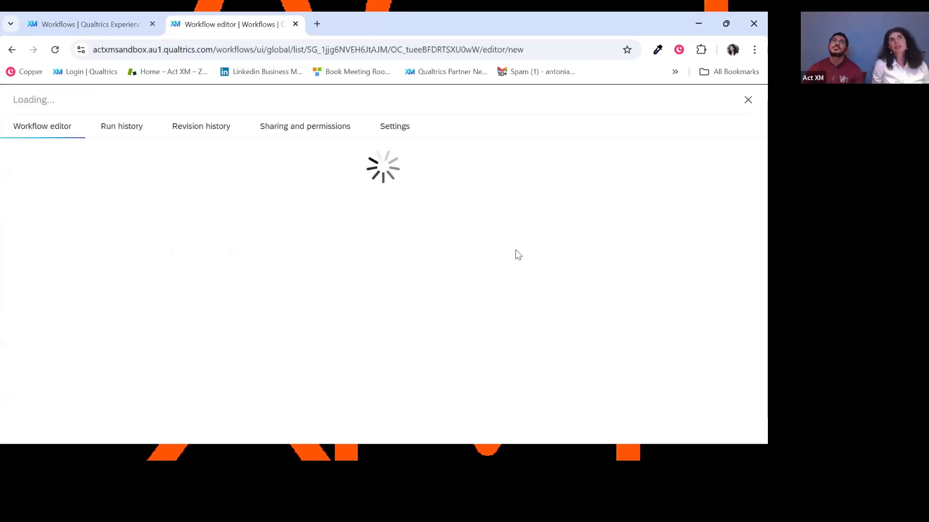
pyautogui.scroll(-1, 313, 334)
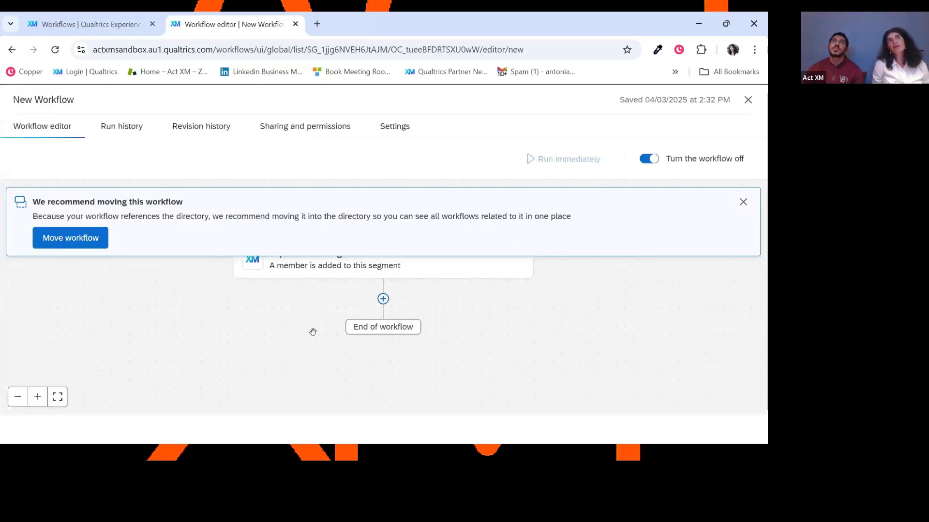
pyautogui.click(742, 201)
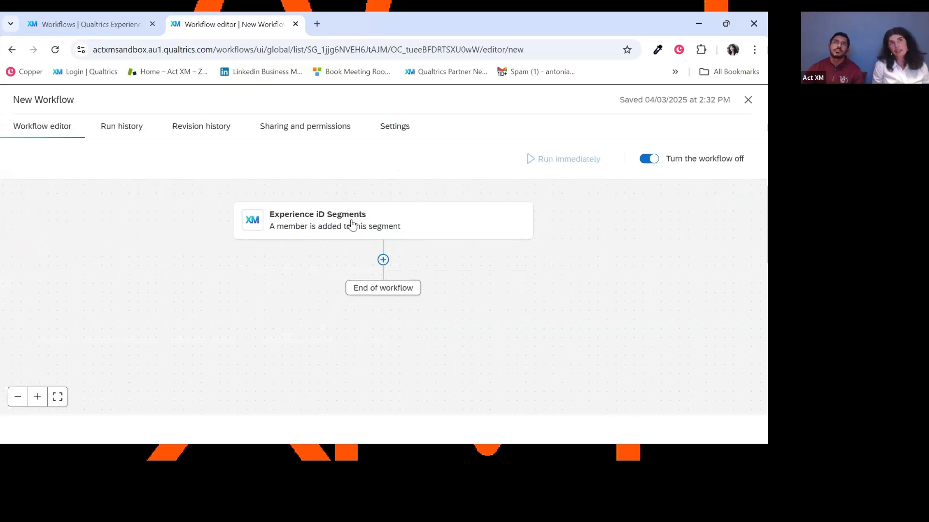
# Browse the full list of tasks available after the Experience iD Segments event and close the task chooser without picking one.
pyautogui.click(384, 264)
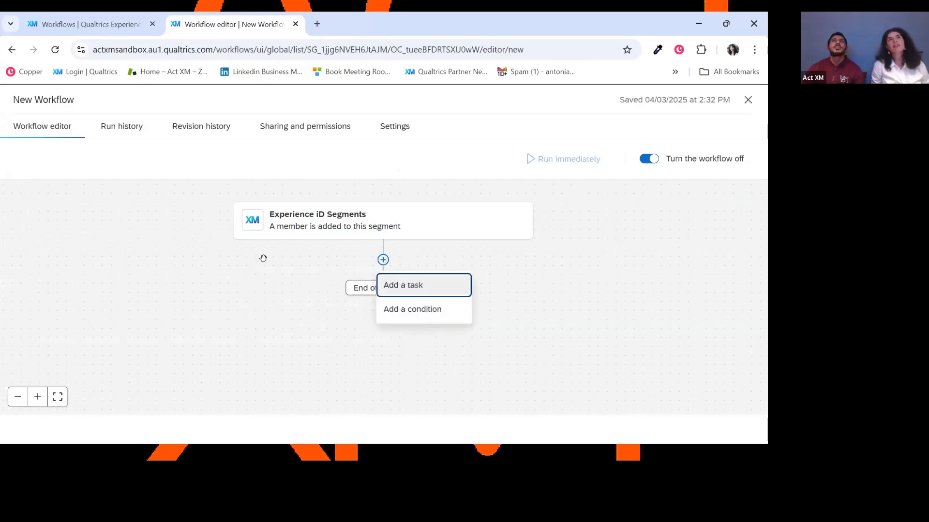
pyautogui.click(455, 290)
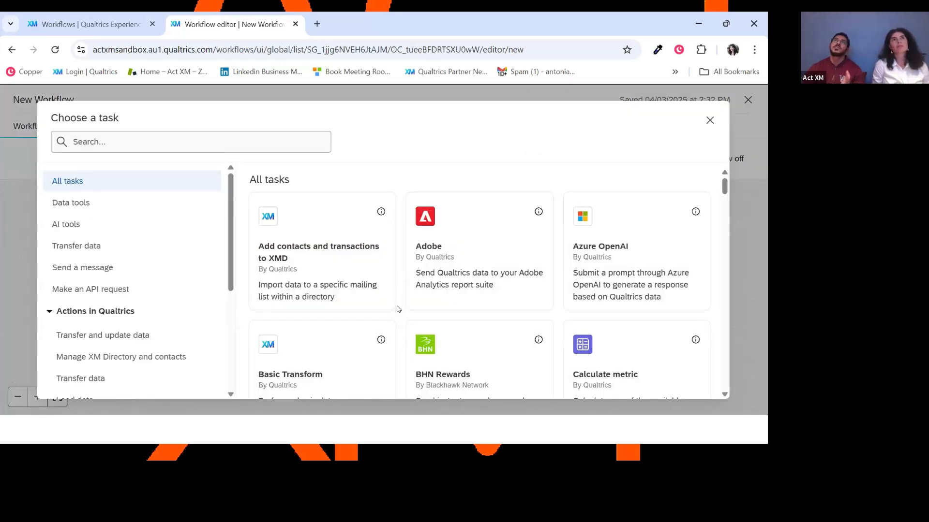
pyautogui.scroll(-3, 399, 309)
pyautogui.scroll(-4, 398, 309)
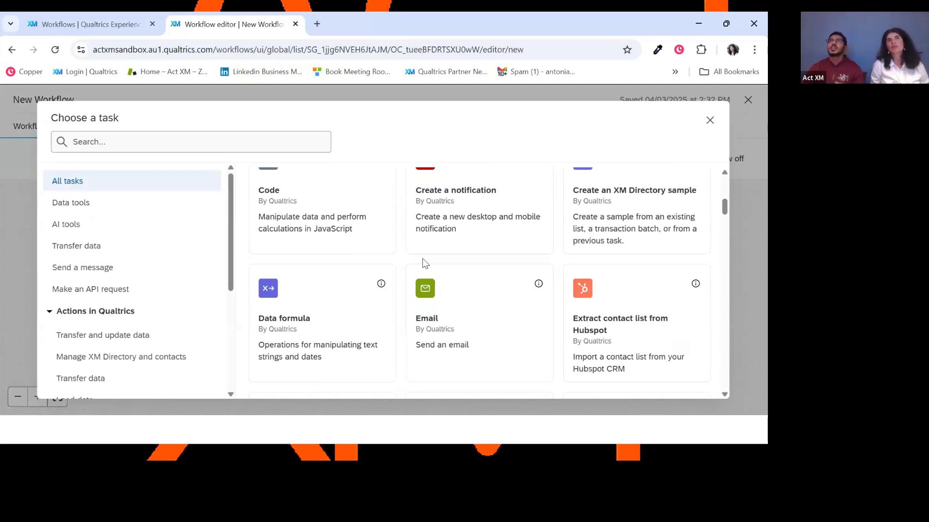
pyautogui.scroll(-4, 423, 262)
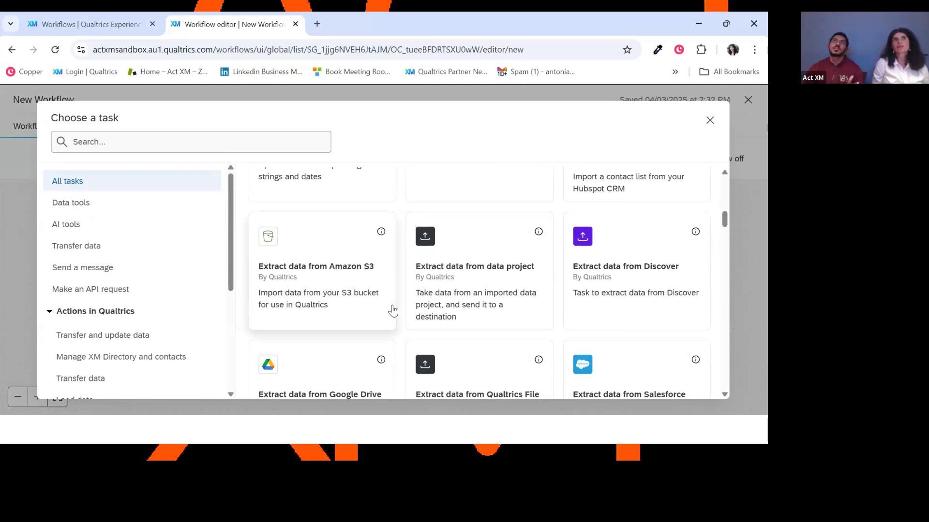
pyautogui.scroll(-3, 392, 311)
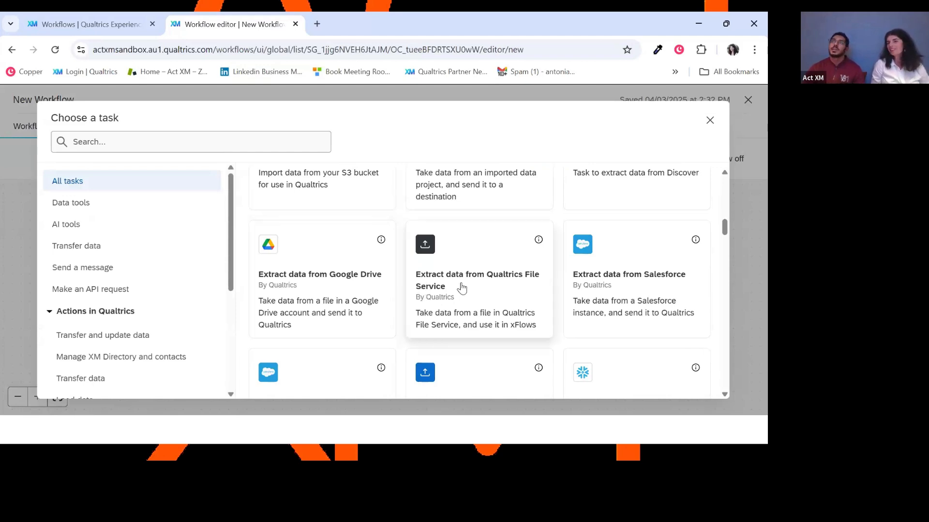
pyautogui.moveTo(725, 227); pyautogui.dragTo(722, 203)
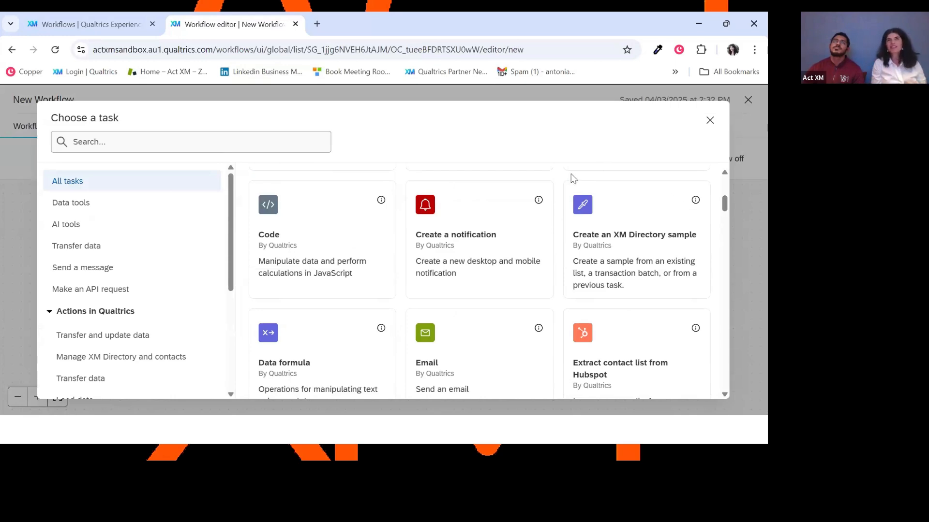
pyautogui.click(715, 121)
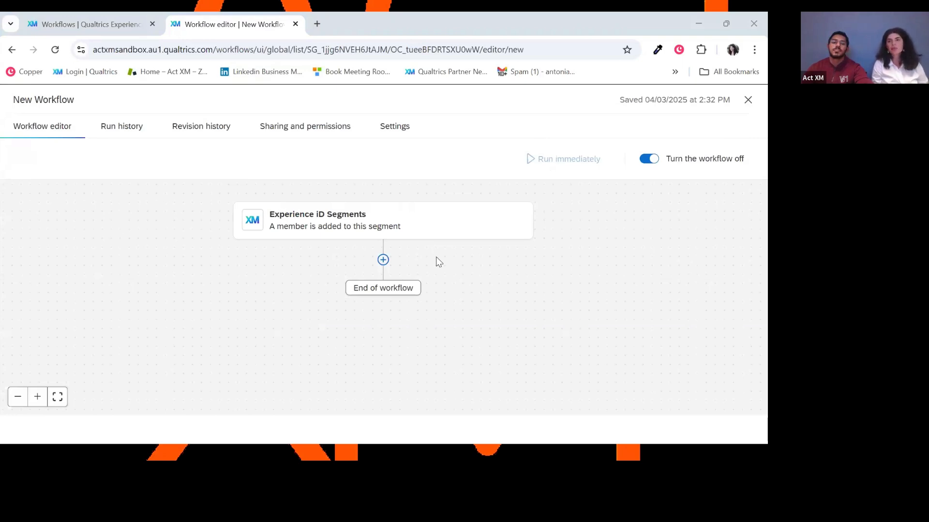
pyautogui.hotkey('alt', 'Tab')
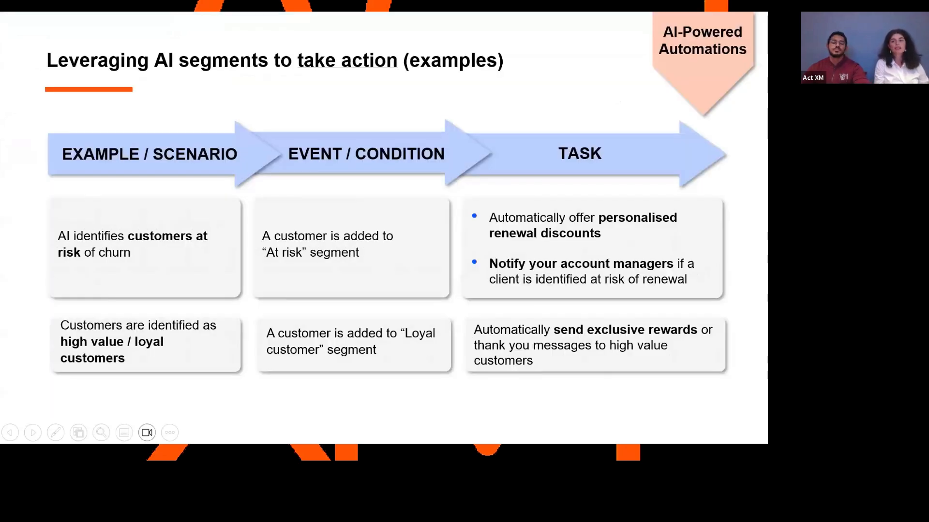
pyautogui.press('Right')
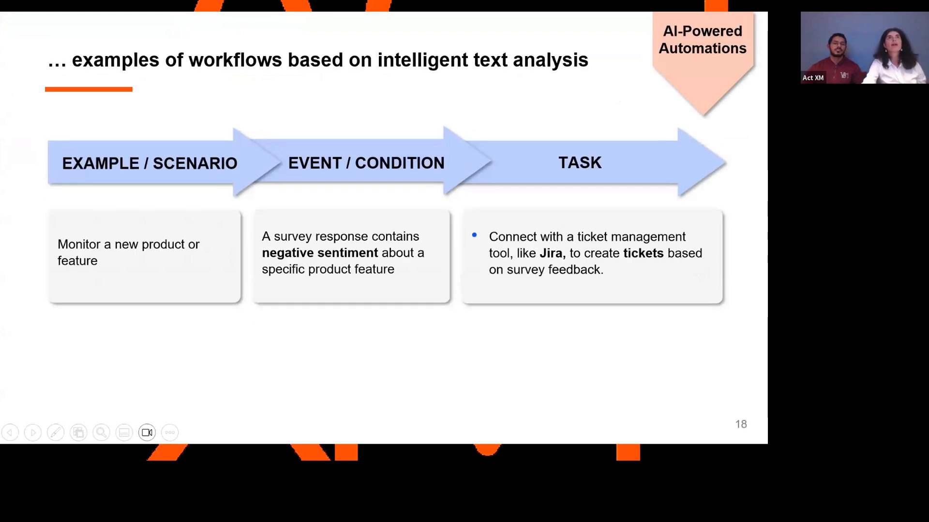
pyautogui.press('Left')
pyautogui.press('Left')
pyautogui.press('Left')
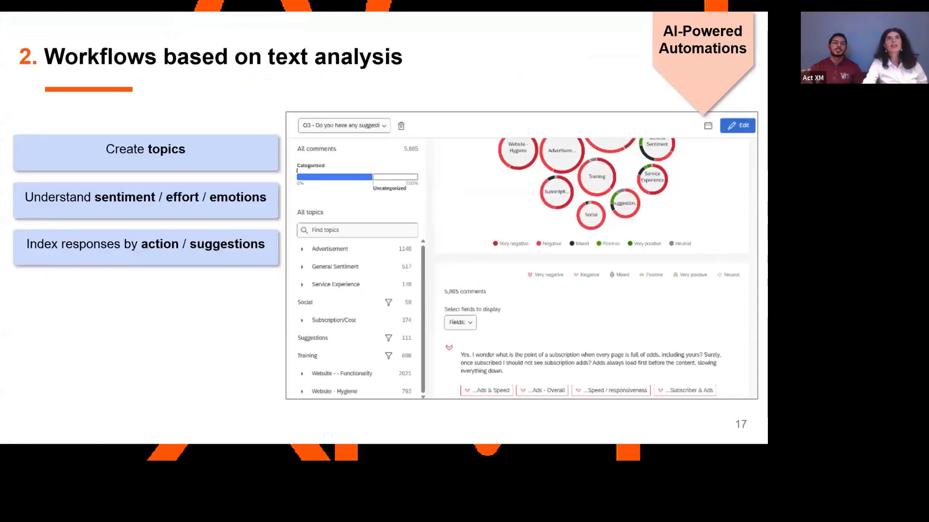
pyautogui.press('Left')
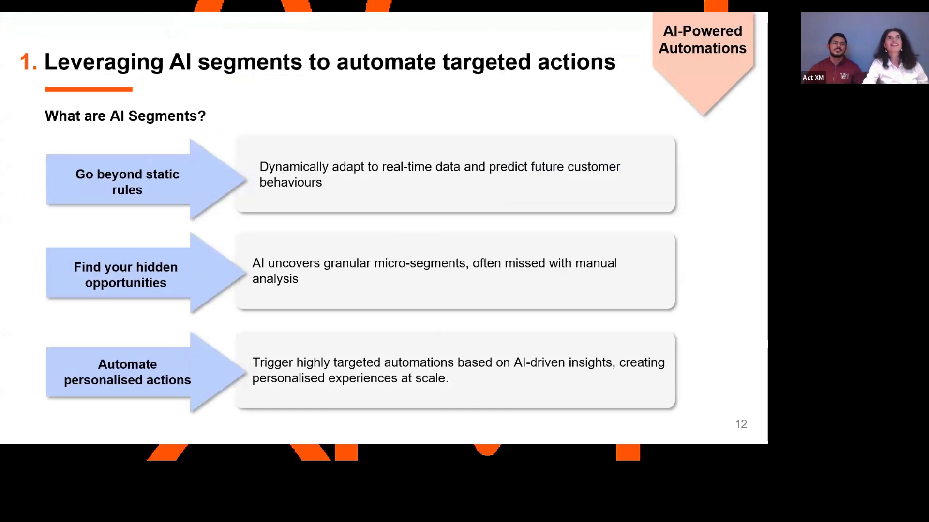
pyautogui.press('Right')
pyautogui.press('Right')
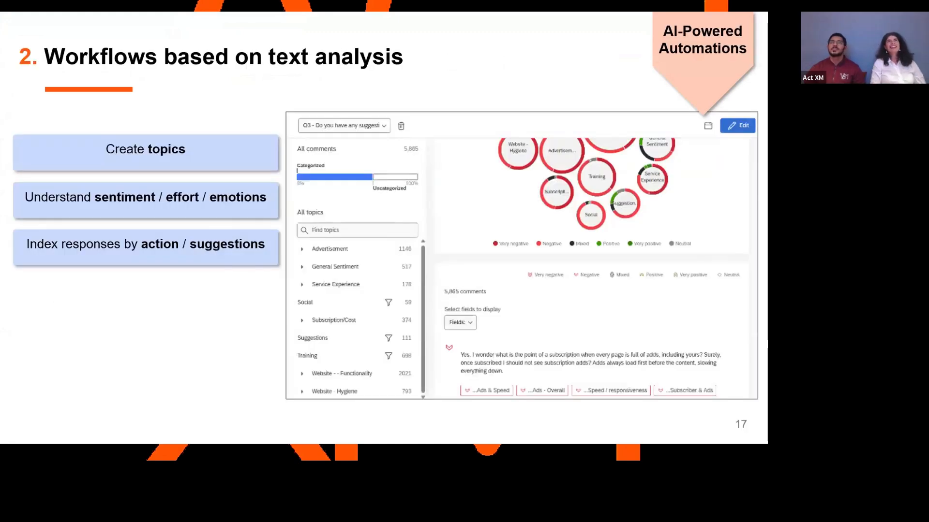
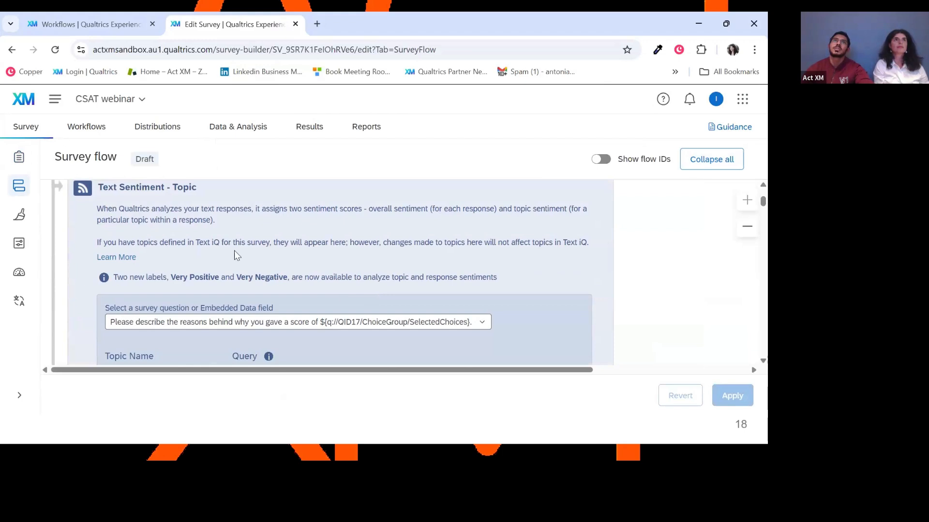
# Examine the Text Sentiment - Topic settings in the survey flow, including the Product topic's query and the overall sentiment field.
pyautogui.scroll(-2, 234, 257)
pyautogui.scroll(1, 209, 266)
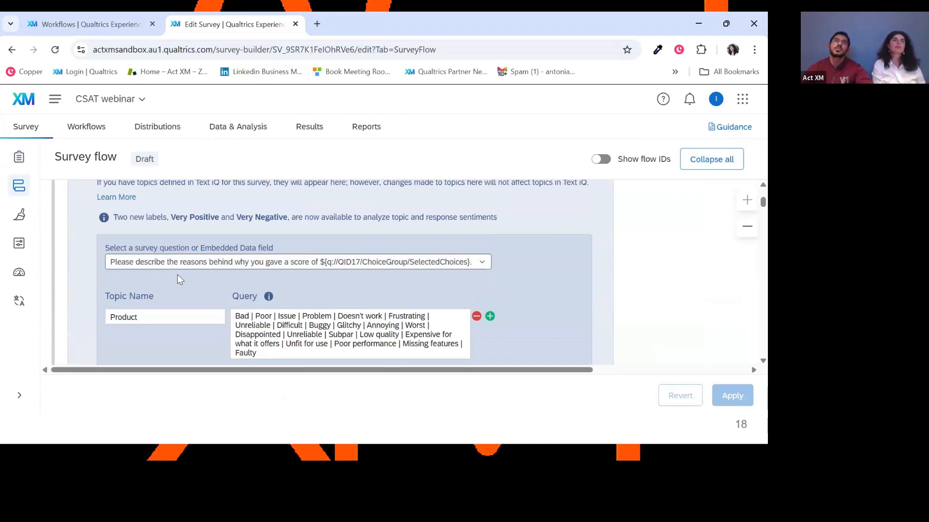
pyautogui.scroll(-1, 184, 295)
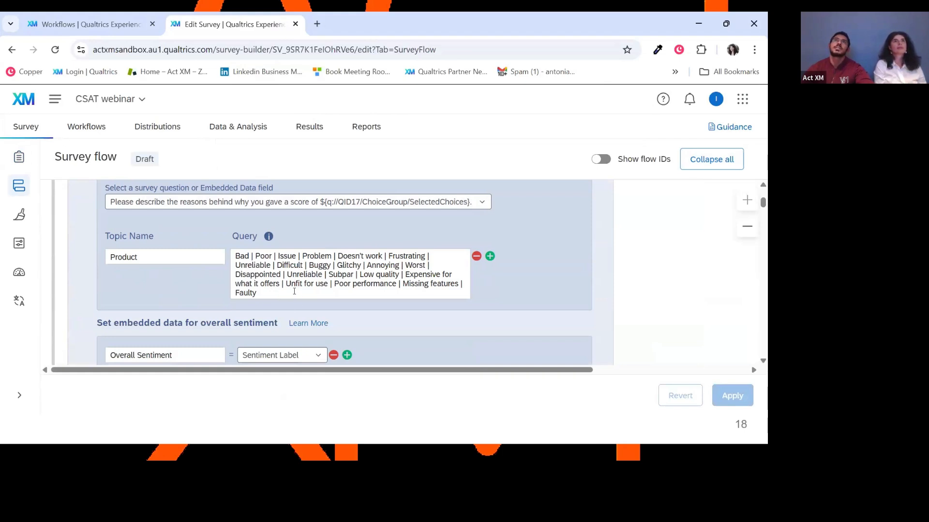
pyautogui.scroll(1, 294, 291)
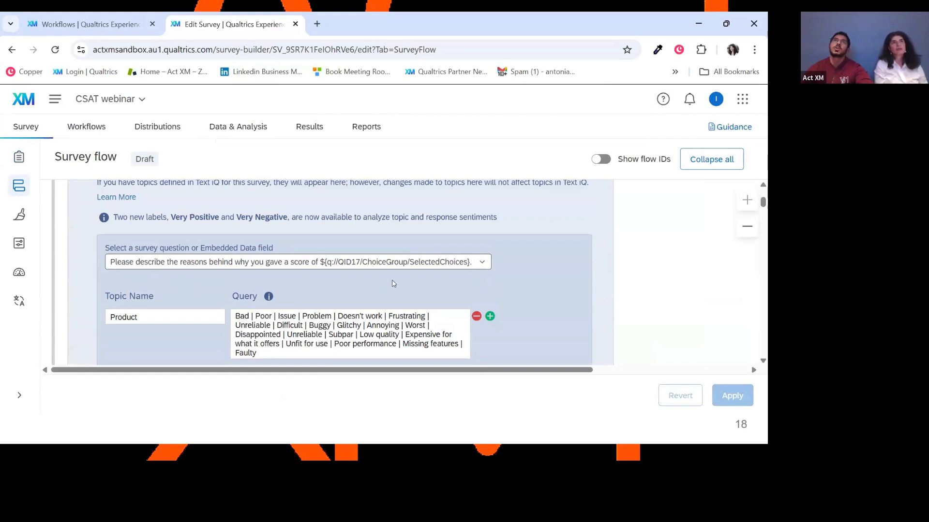
pyautogui.scroll(-1, 663, 294)
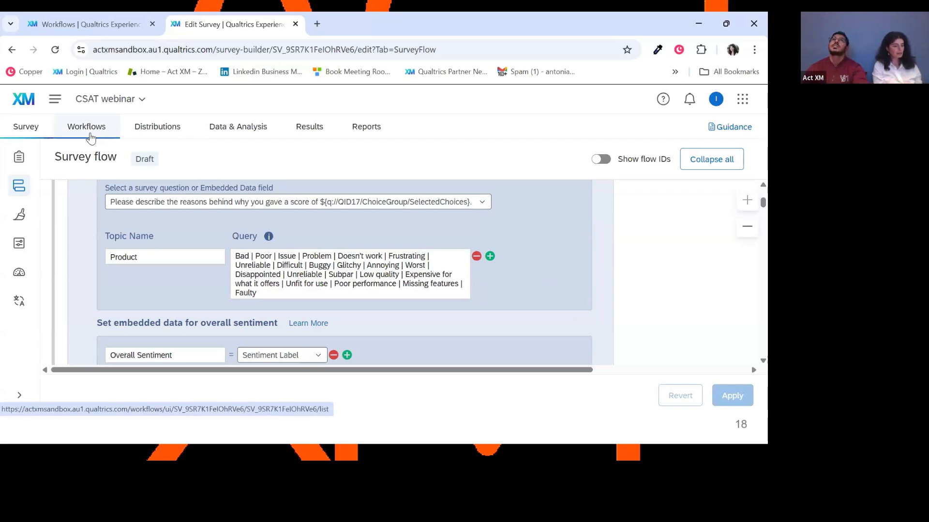
# Open the survey's Product negative sentiment workflow, review its Decision condition and leave the condition without saving.
pyautogui.click(90, 138)
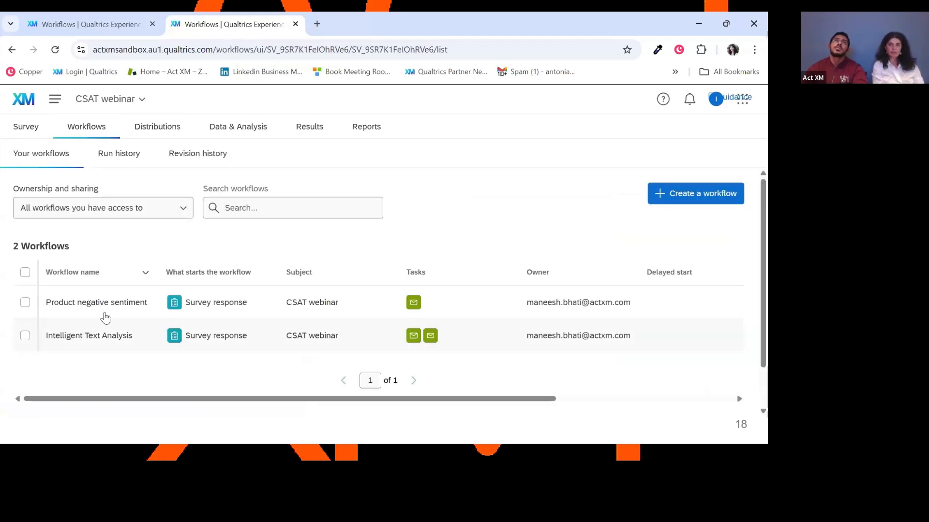
pyautogui.click(104, 307)
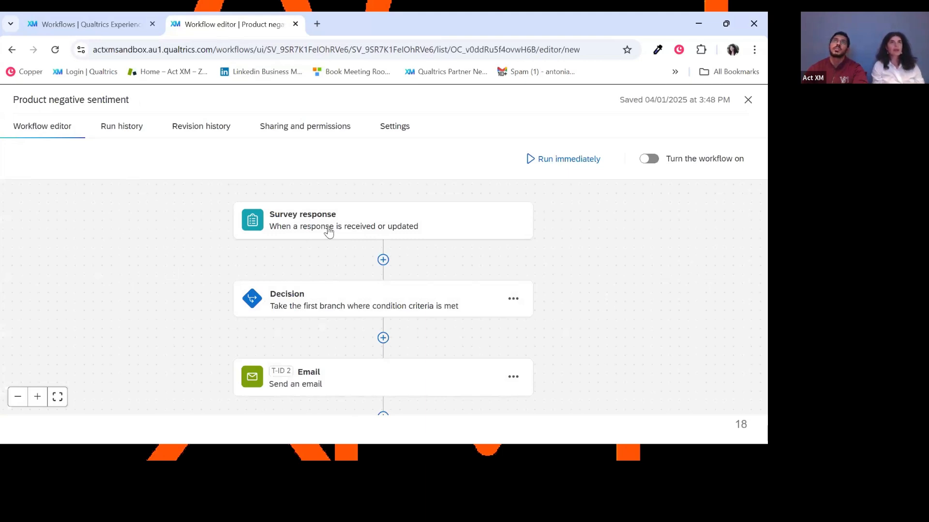
pyautogui.click(323, 306)
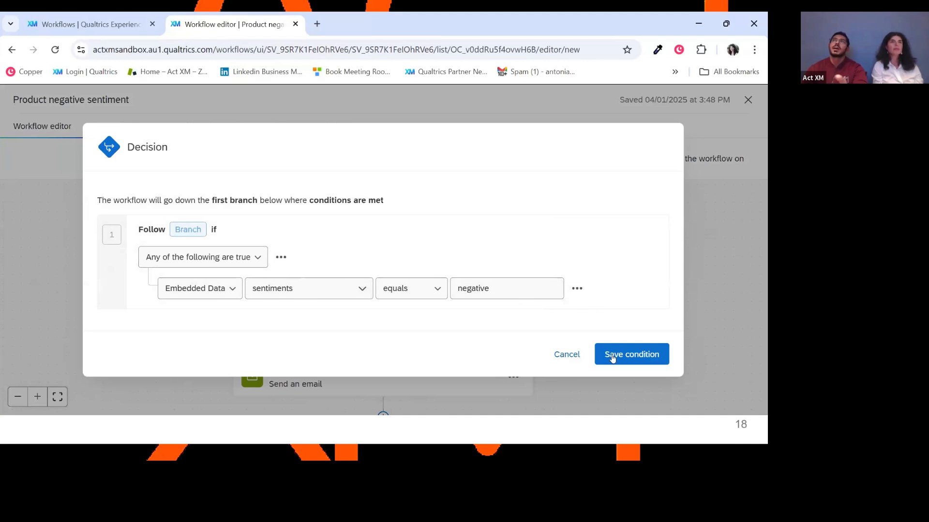
pyautogui.click(573, 351)
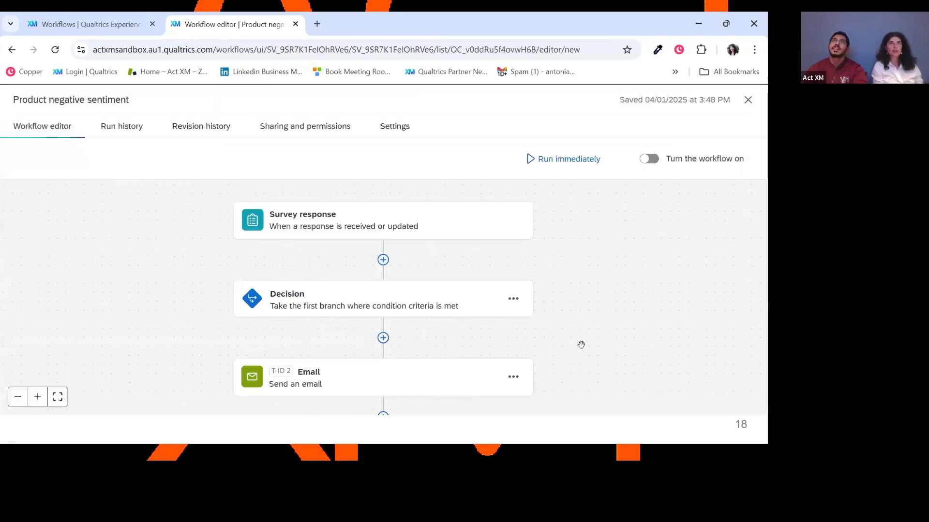
# Review the recipient, subject and message body of the workflow's Email task and close it without saving.
pyautogui.scroll(-1, 581, 344)
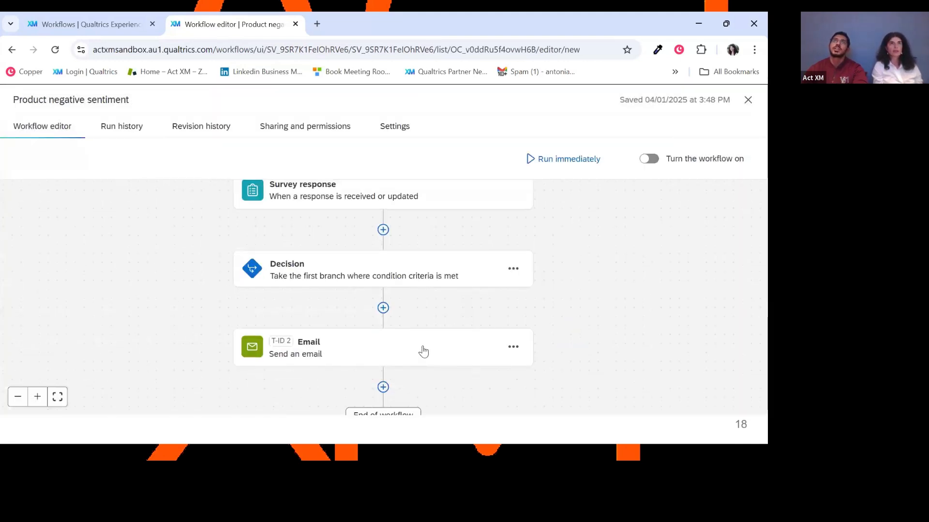
pyautogui.click(386, 355)
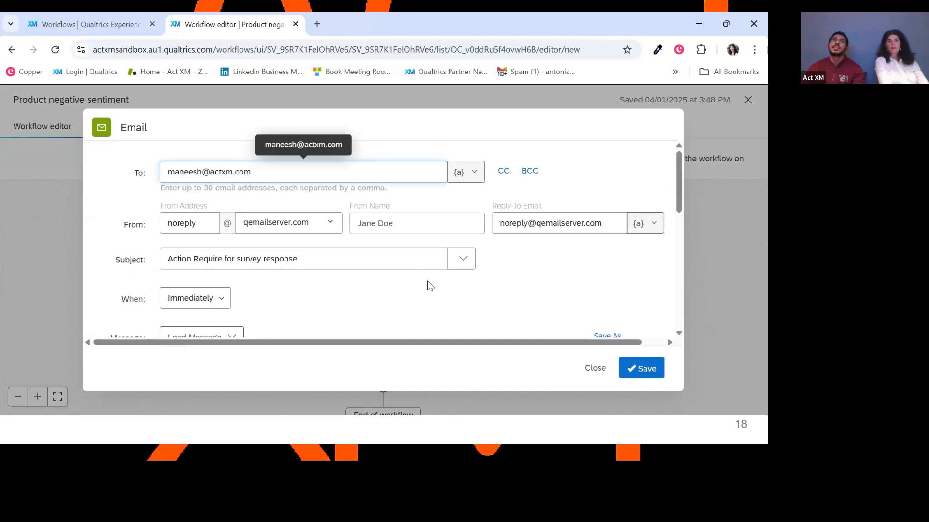
pyautogui.scroll(-1, 432, 281)
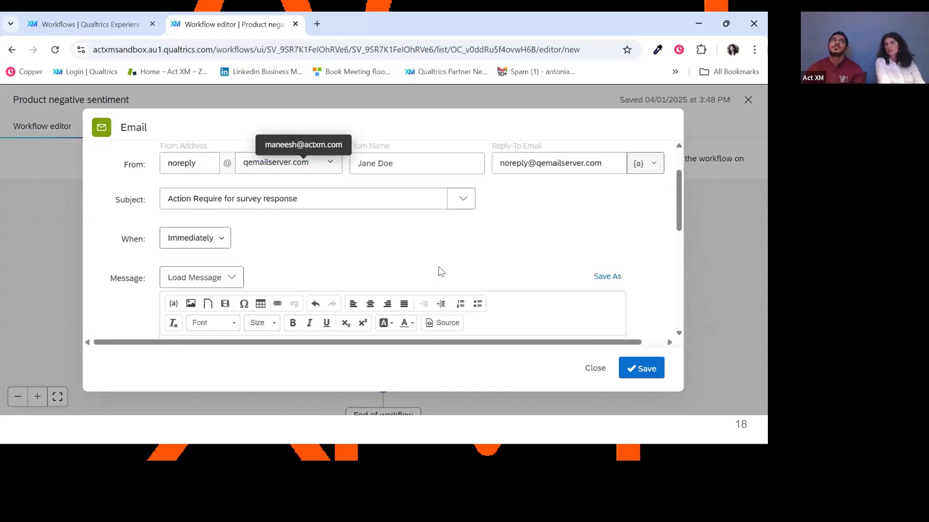
pyautogui.scroll(-2, 445, 263)
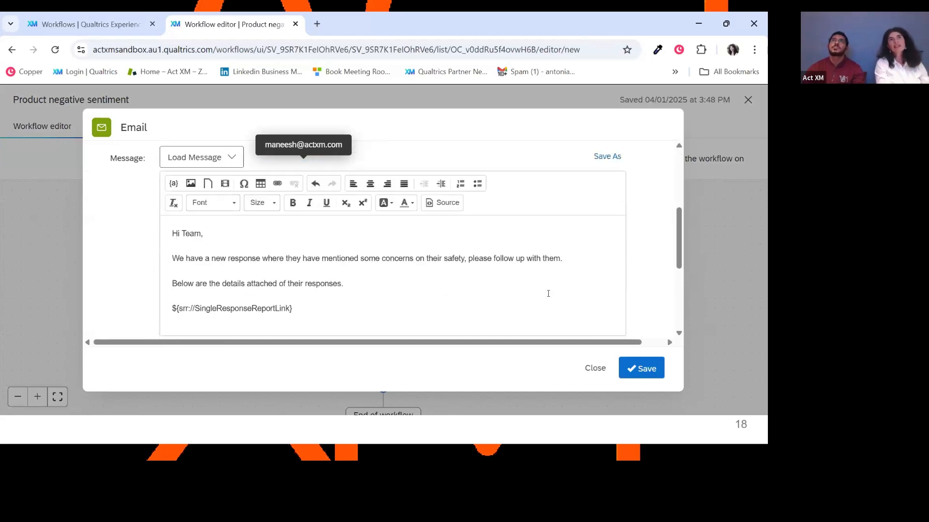
pyautogui.scroll(3, 571, 298)
pyautogui.scroll(1, 582, 302)
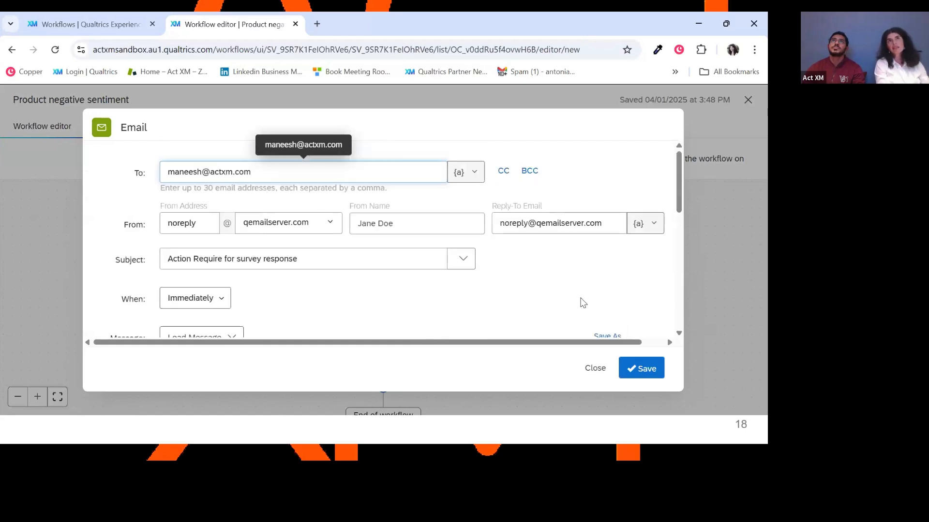
pyautogui.click(595, 372)
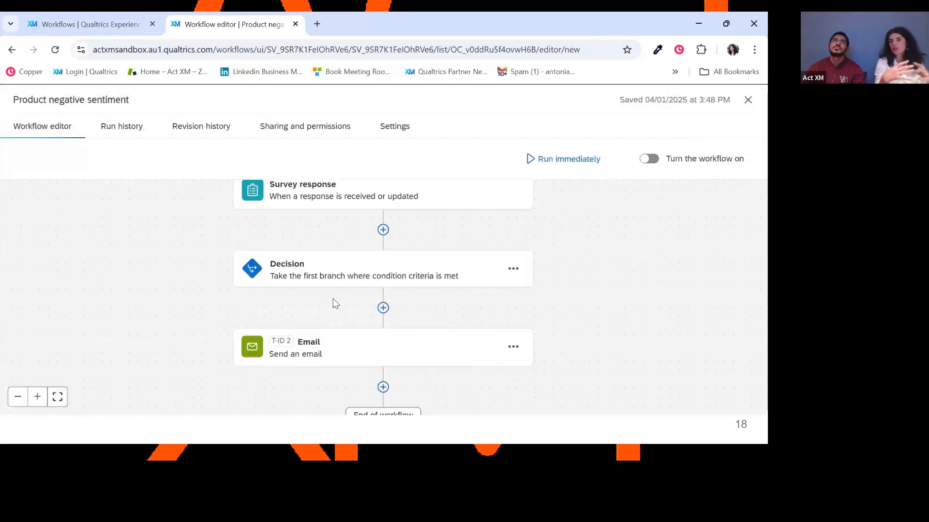
pyautogui.scroll(1, 598, 303)
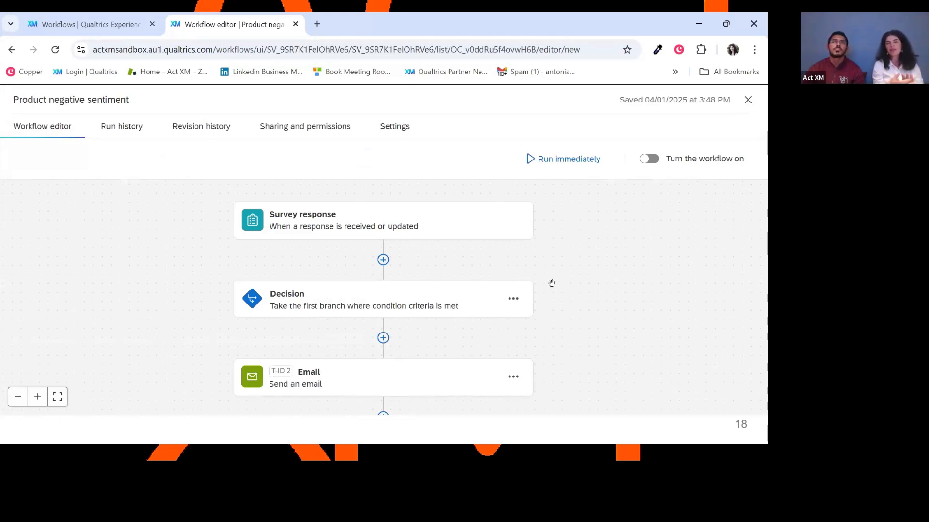
# Leave this workflow, open Intelligent Text Analysis and review the keyword in its Decision condition, cancelling without changes.
pyautogui.click(748, 100)
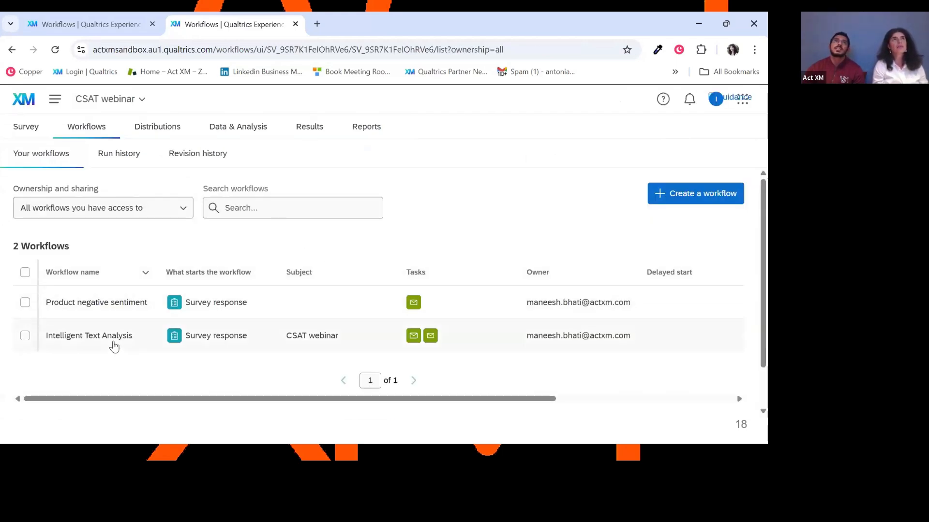
pyautogui.click(130, 342)
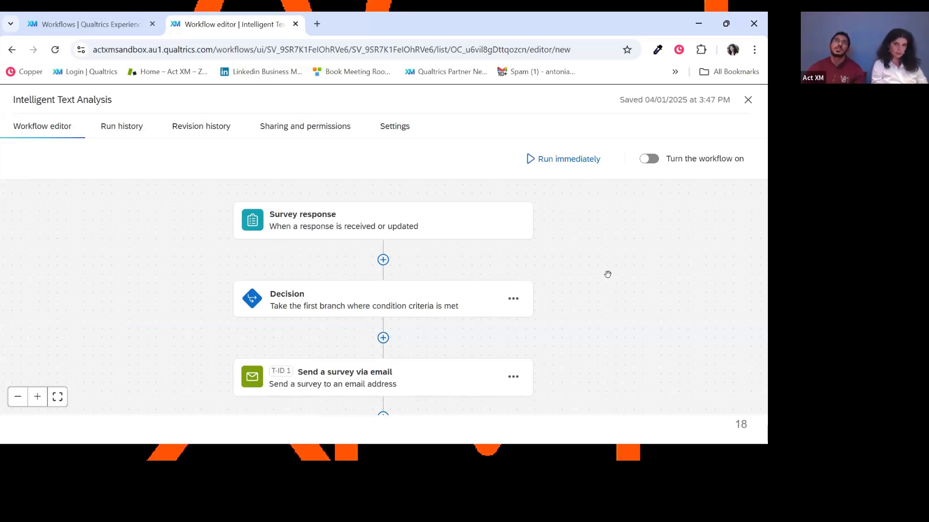
pyautogui.click(409, 305)
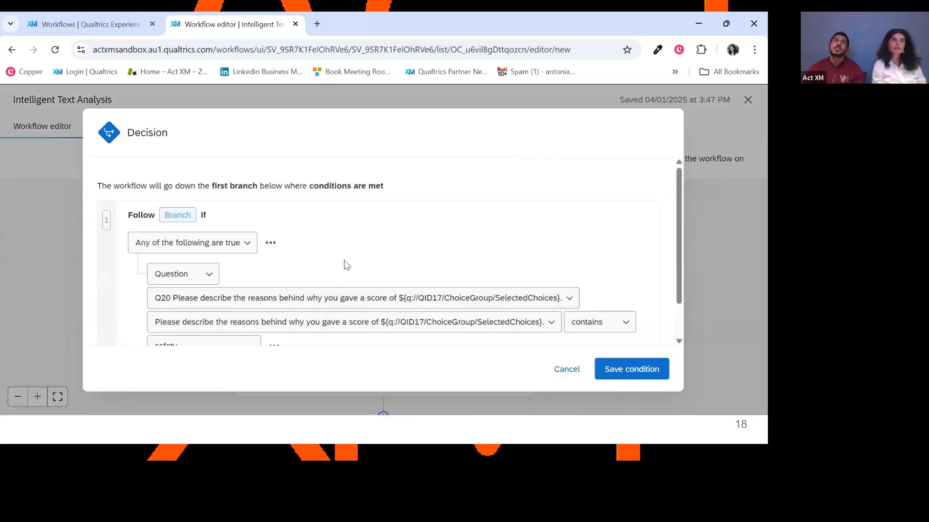
pyautogui.scroll(-1, 350, 257)
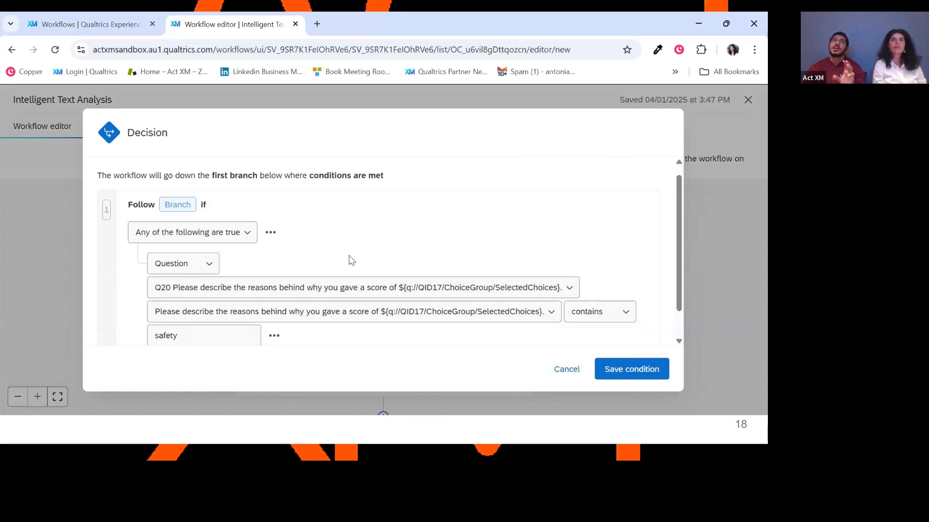
pyautogui.click(212, 302)
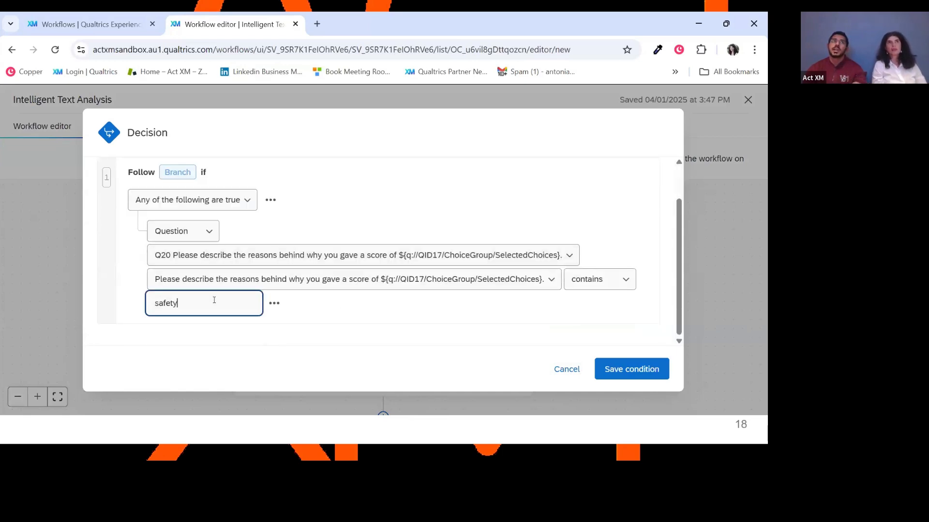
pyautogui.hotkey('ctrl', 'a')
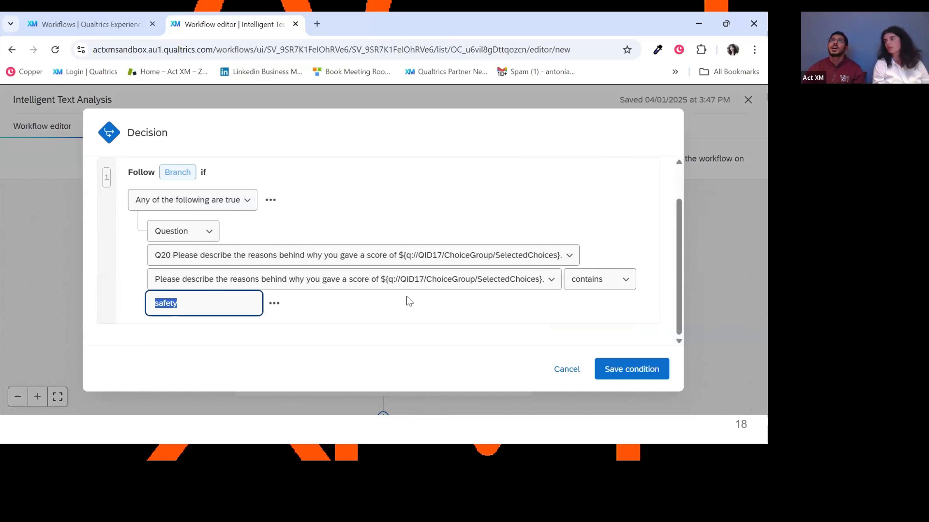
pyautogui.click(547, 371)
# Review the invite details of the Send a survey via email task and cancel out of it.
pyautogui.scroll(-1, 318, 345)
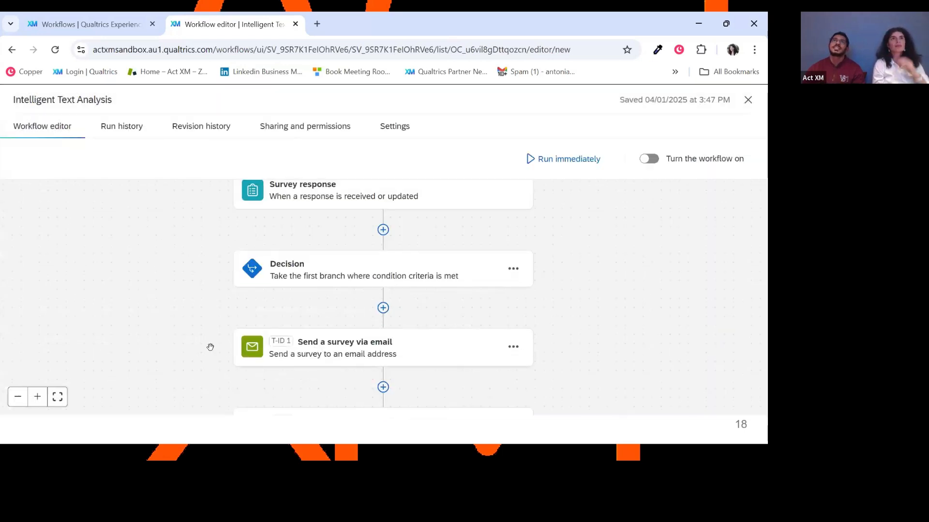
pyautogui.scroll(-1, 228, 340)
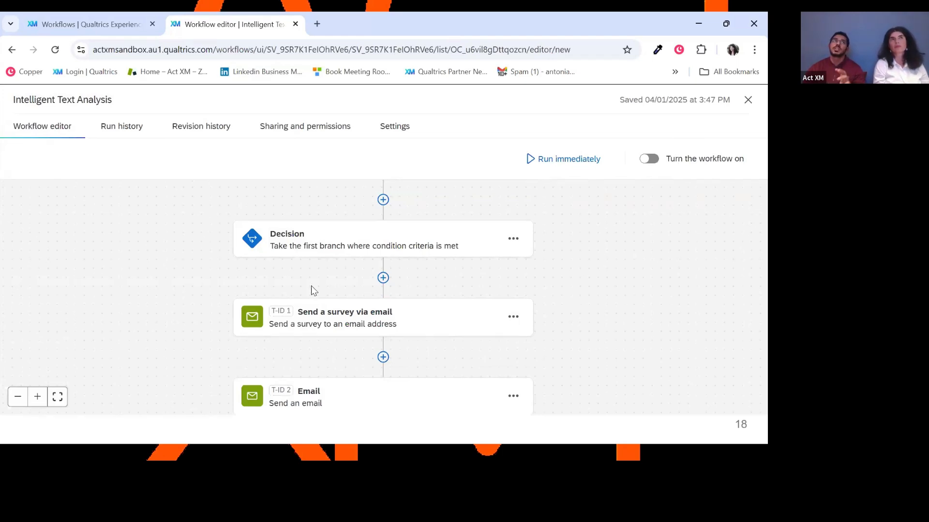
pyautogui.click(337, 328)
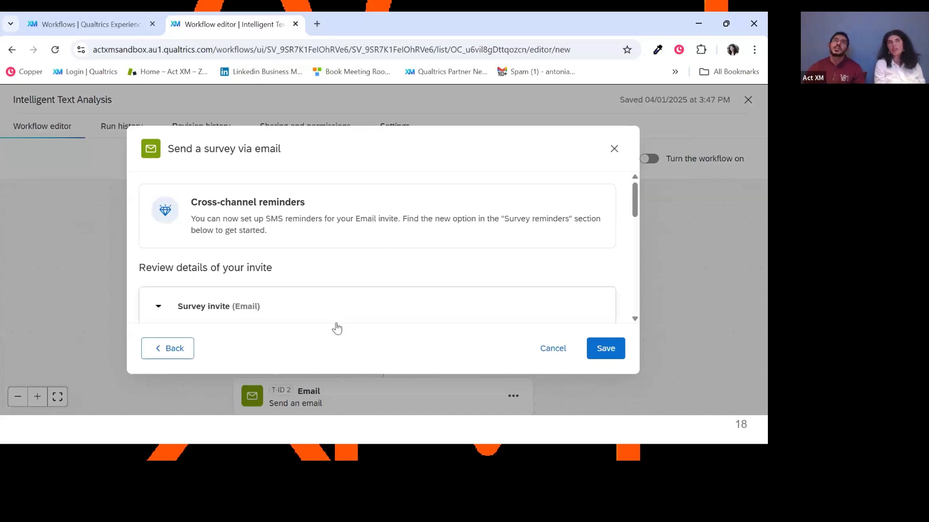
pyautogui.scroll(-5, 500, 329)
pyautogui.click(539, 349)
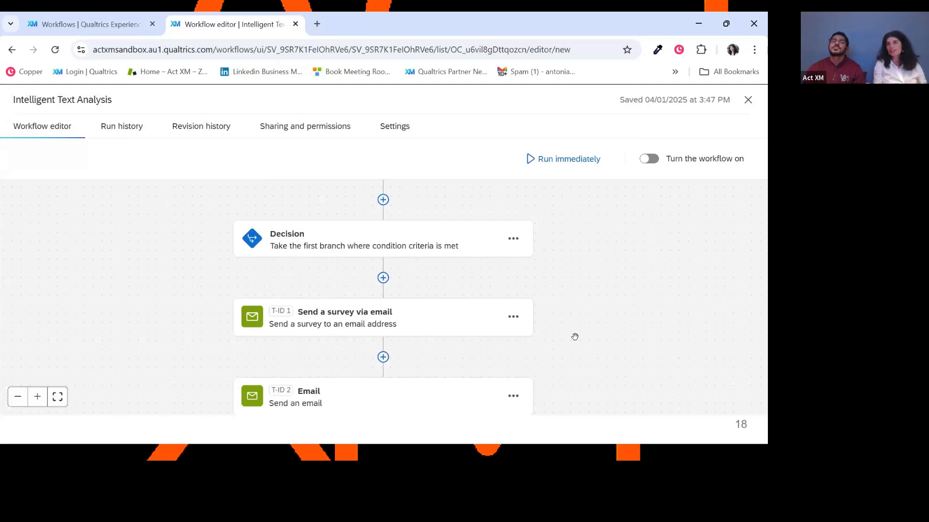
# Reopen the Decision, check the options for adding conditions below the safety keyword, and cancel without inserting any.
pyautogui.scroll(-1, 573, 337)
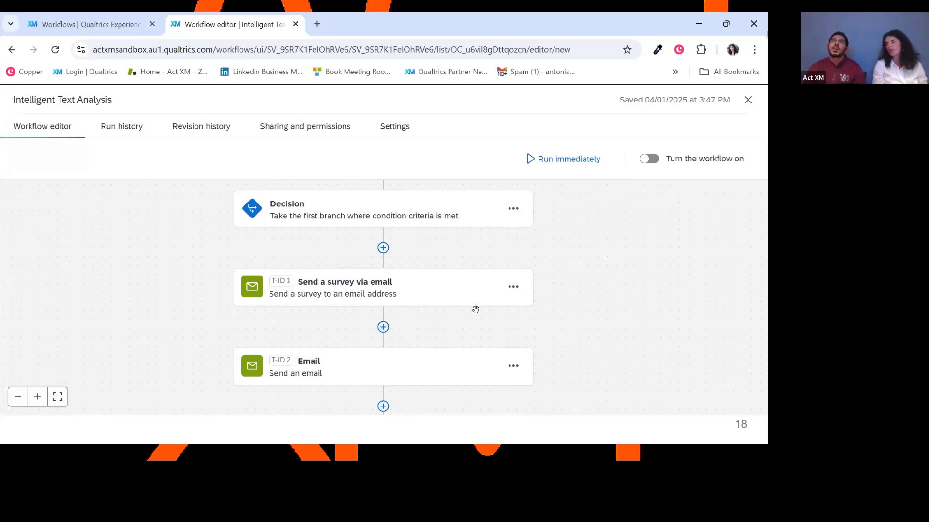
pyautogui.click(426, 218)
pyautogui.scroll(-2, 602, 305)
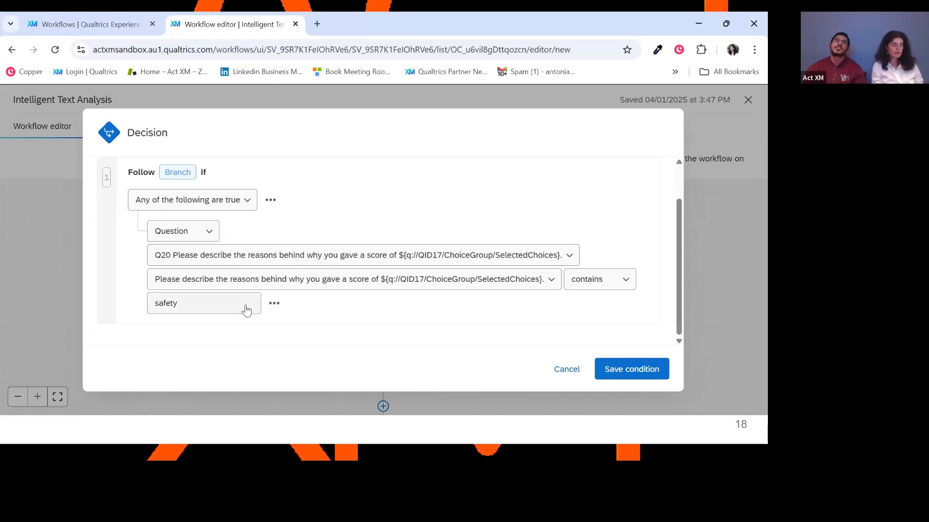
pyautogui.click(274, 304)
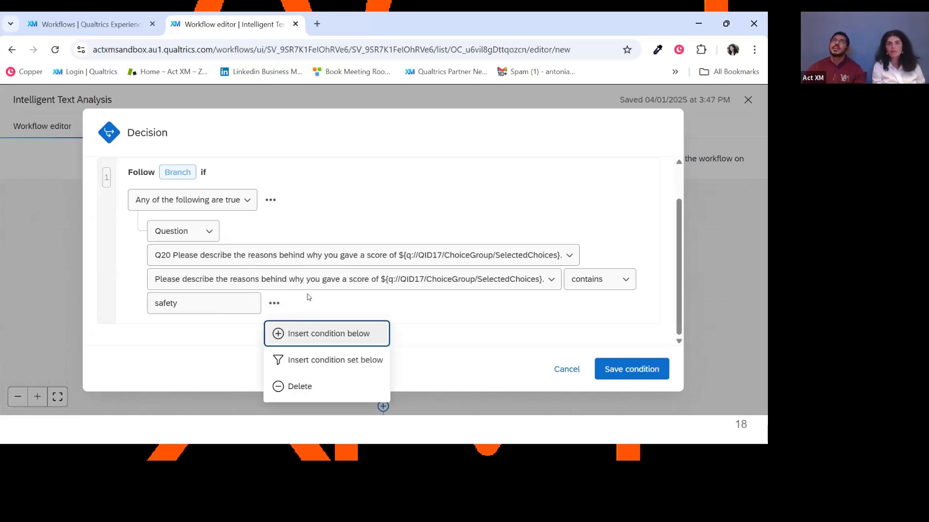
pyautogui.click(343, 224)
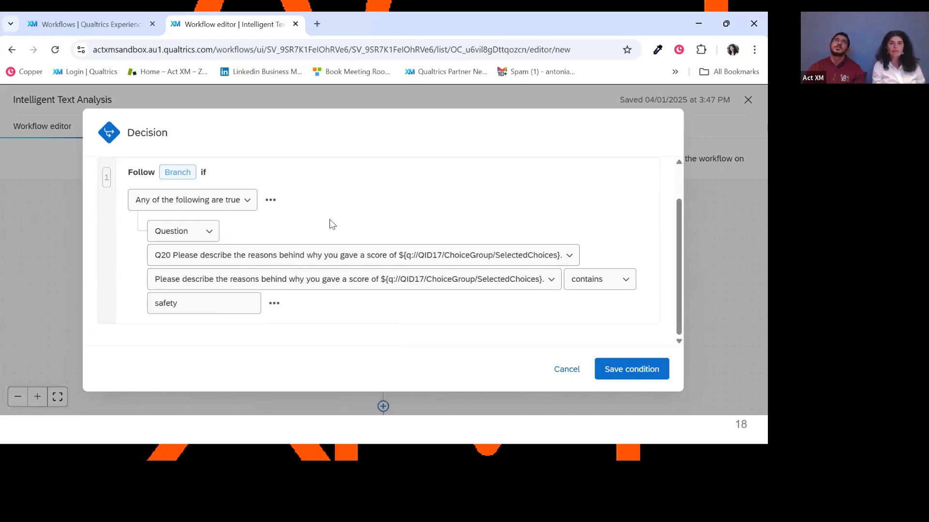
pyautogui.click(561, 369)
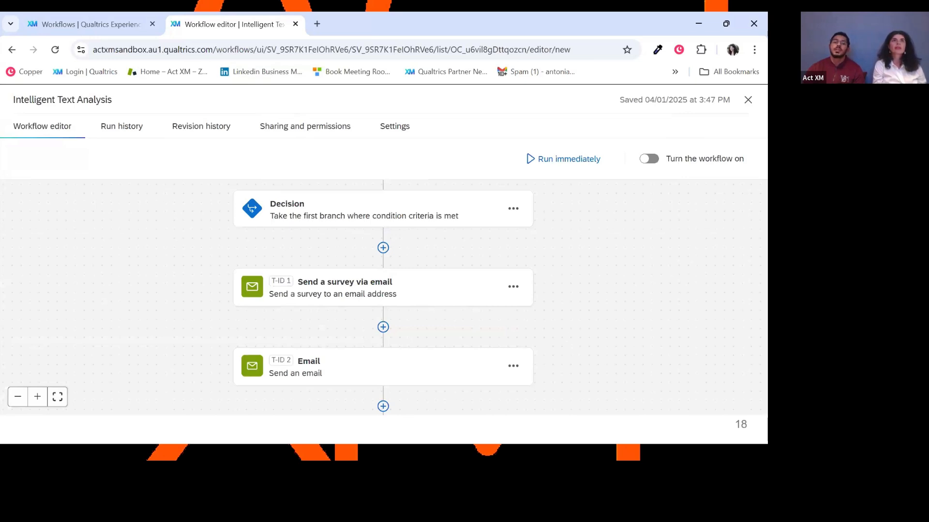
pyautogui.scroll(-2, 337, 330)
pyautogui.scroll(3, 426, 329)
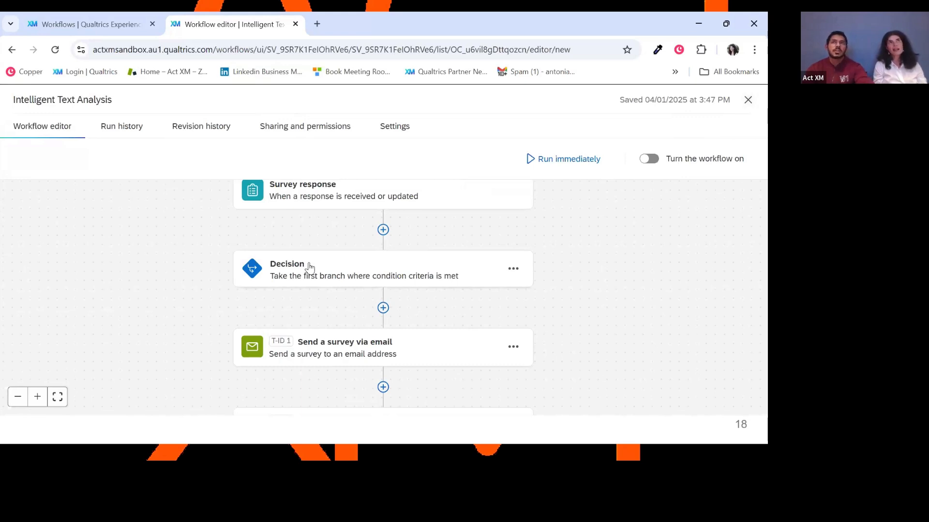
pyautogui.scroll(-1, 639, 290)
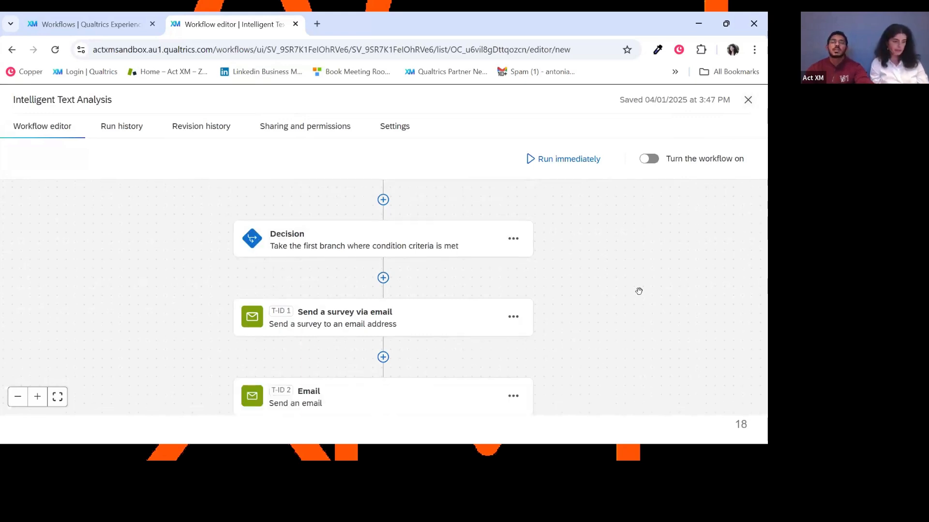
pyautogui.scroll(1, 638, 291)
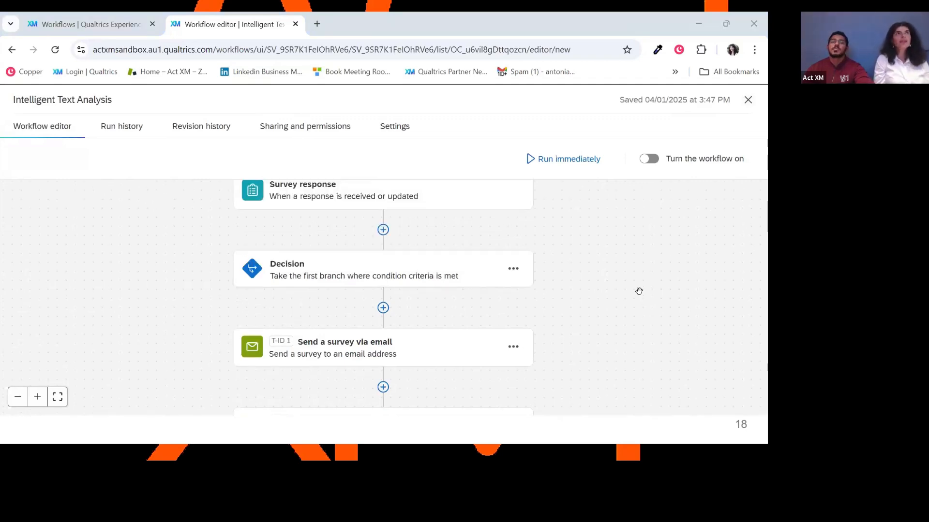
pyautogui.hotkey('alt', 'Tab')
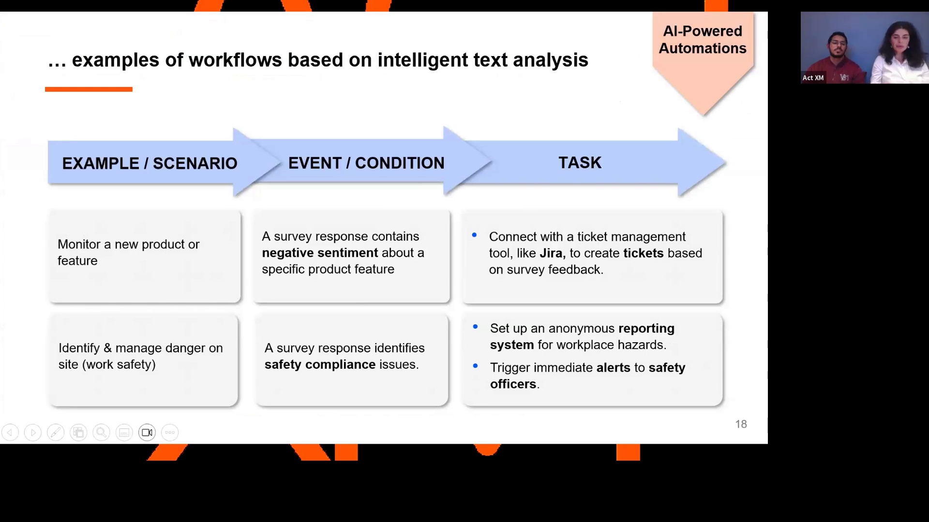
pyautogui.press('Right')
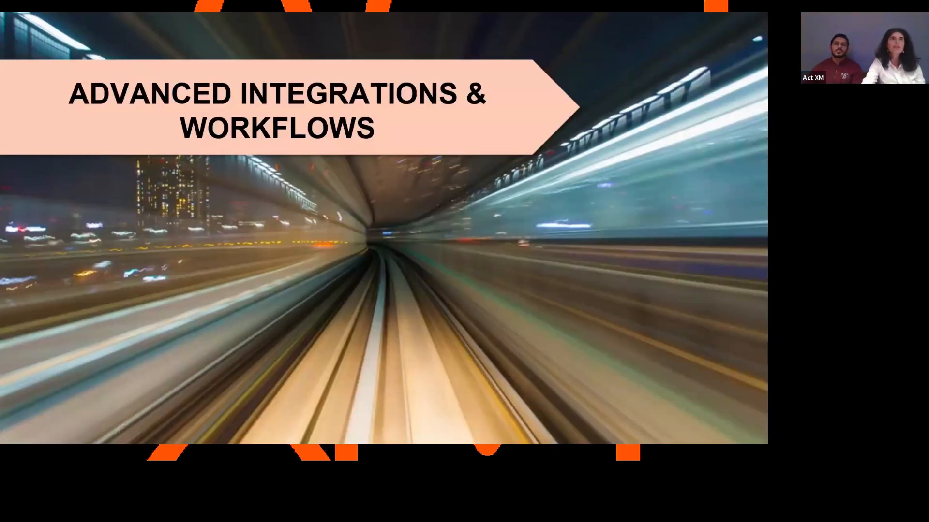
pyautogui.press('Right')
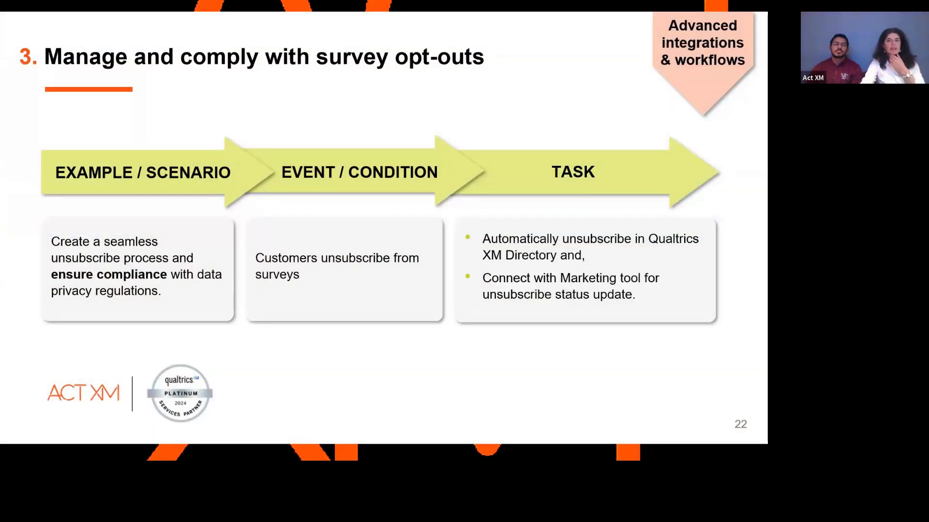